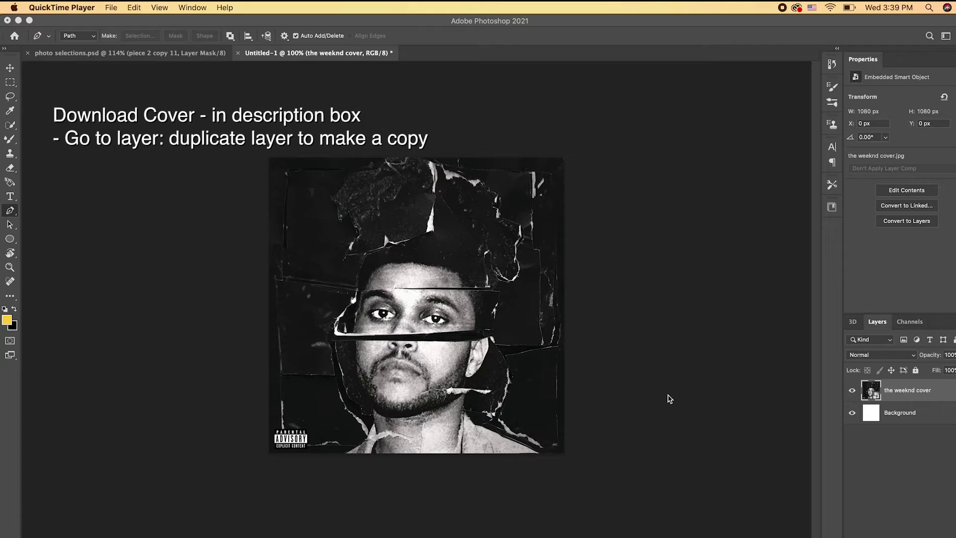
Duplicate the cover image layer and name the copy "original".
left_click(140, 65)
left_click(137, 7)
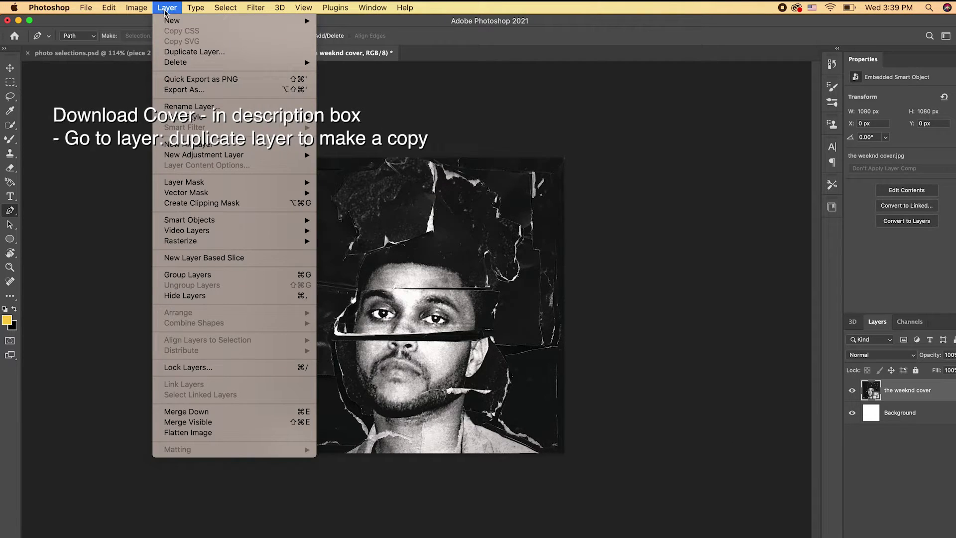
left_click(175, 51)
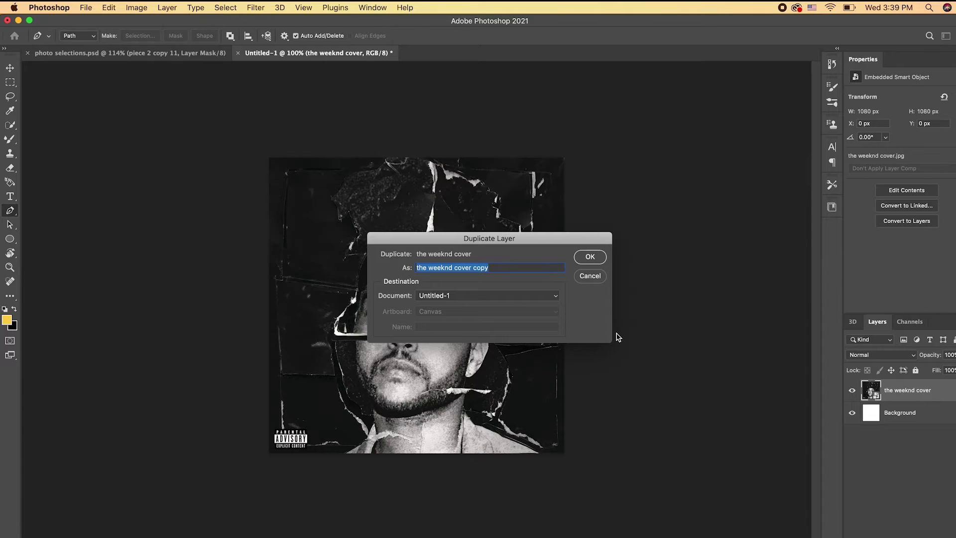
type("original")
key("Return")
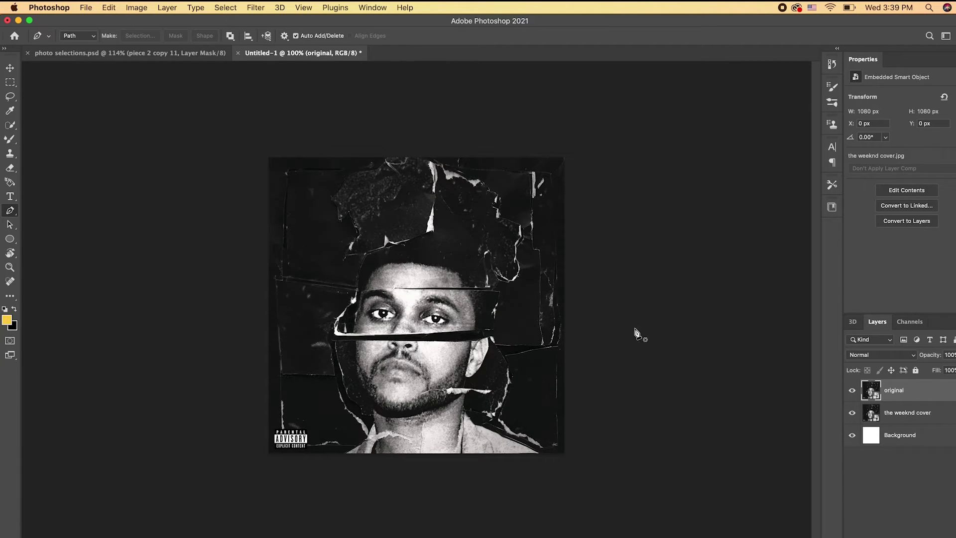
Lock and hide the "original" layer, and place it beneath "the weeknd cover".
left_click(916, 370)
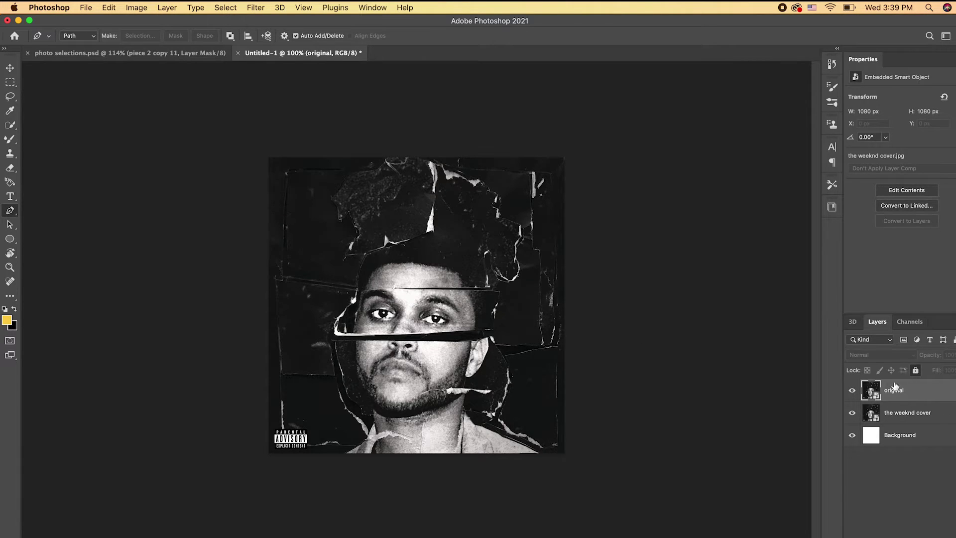
left_click(852, 390)
left_click_drag(930, 397, 930, 427)
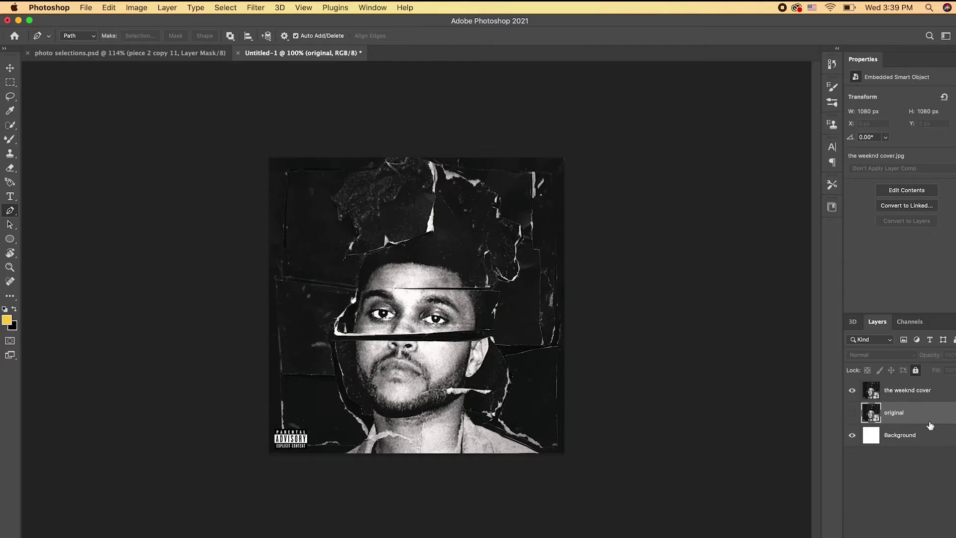
Rasterize "the weeknd cover" smart object layer into a pixel layer.
left_click(905, 389)
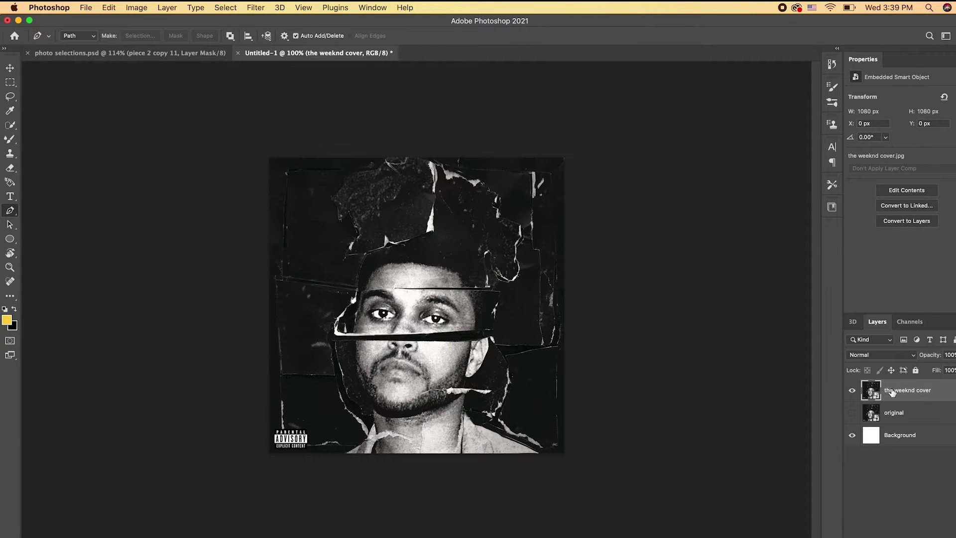
right_click(893, 392)
left_click(805, 289)
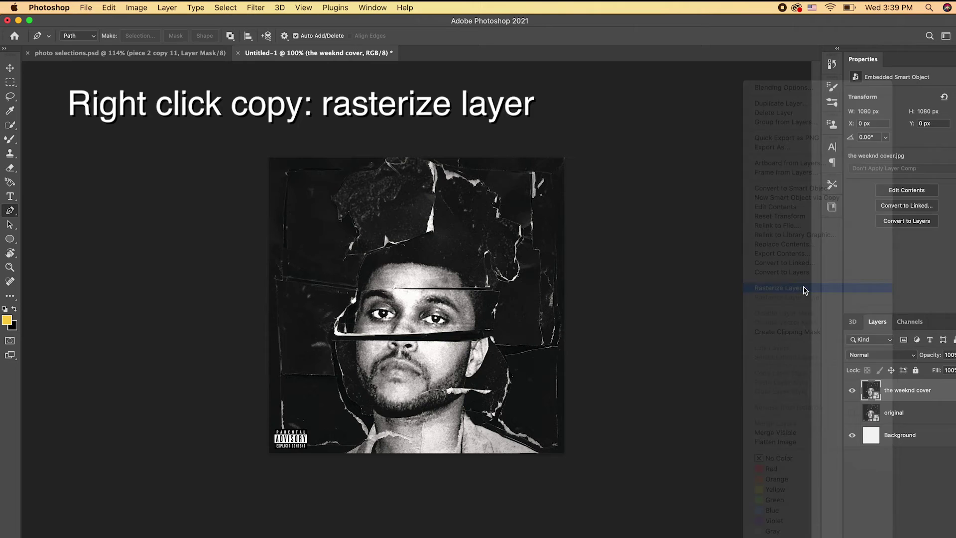
Select the parental advisory sticker with the Rectangular Marquee tool and remove it using Content-Aware Fill on the current layer.
left_click(10, 84)
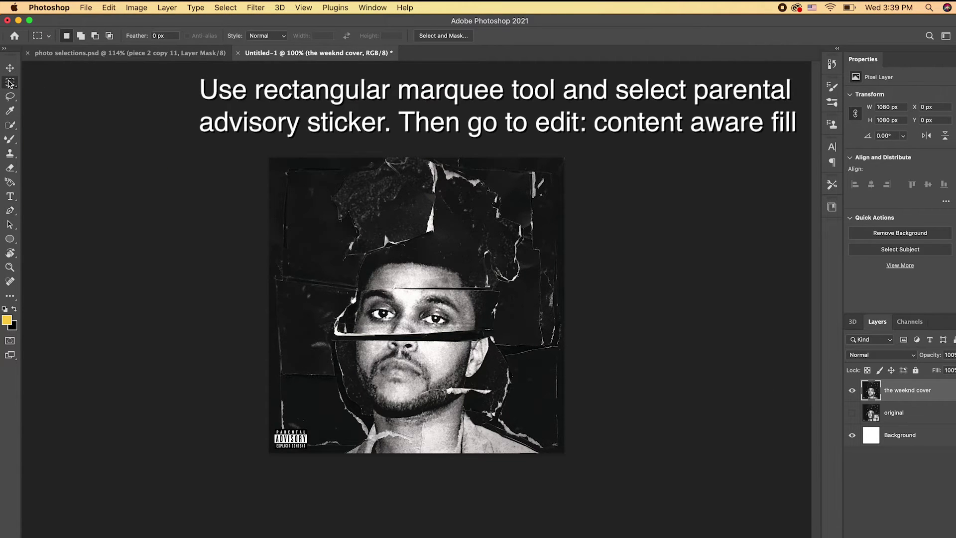
scroll(265, 457, "up", 5)
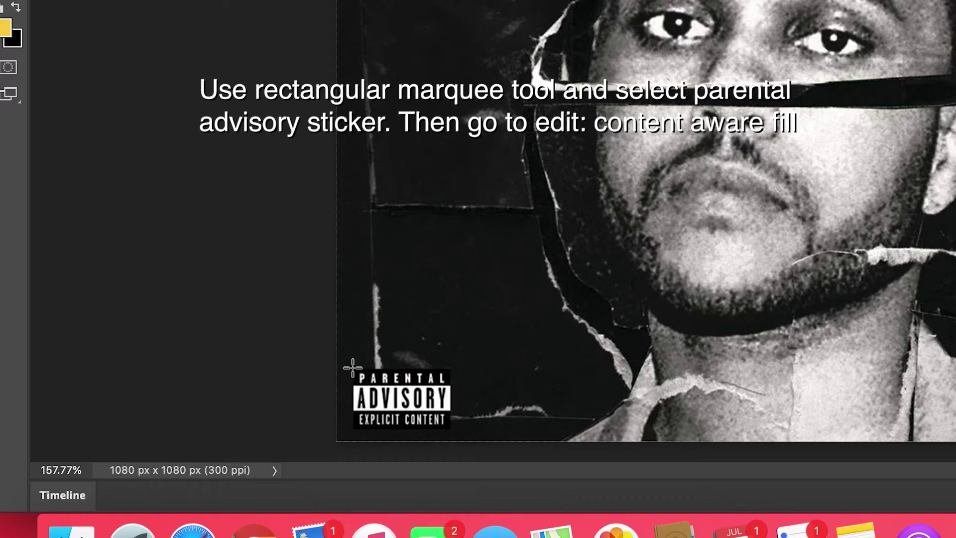
left_click_drag(353, 367, 453, 431)
left_click(109, 7)
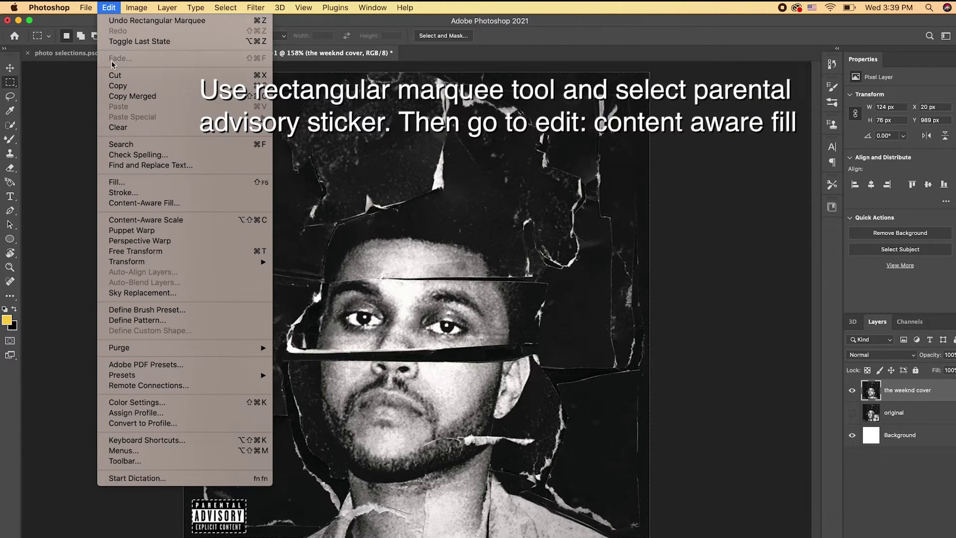
left_click(142, 203)
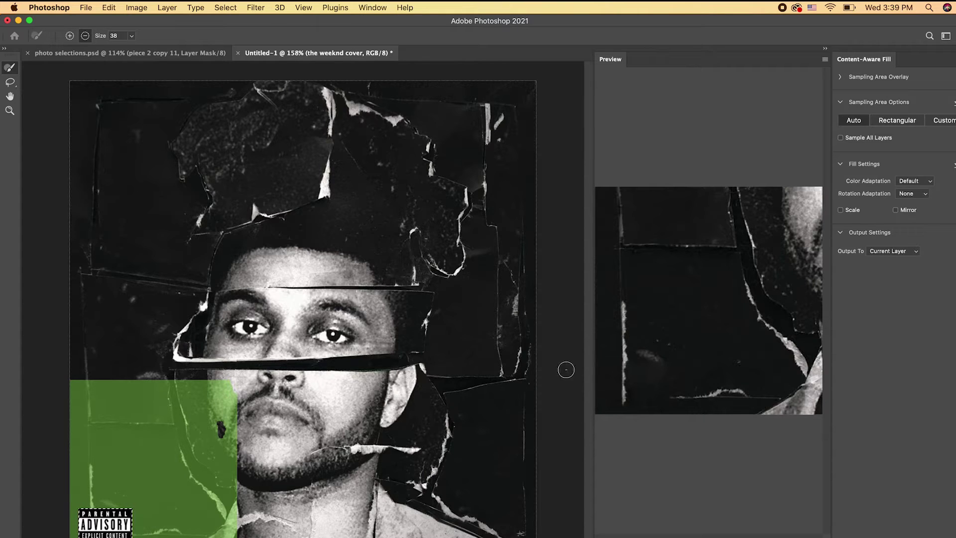
key("Return")
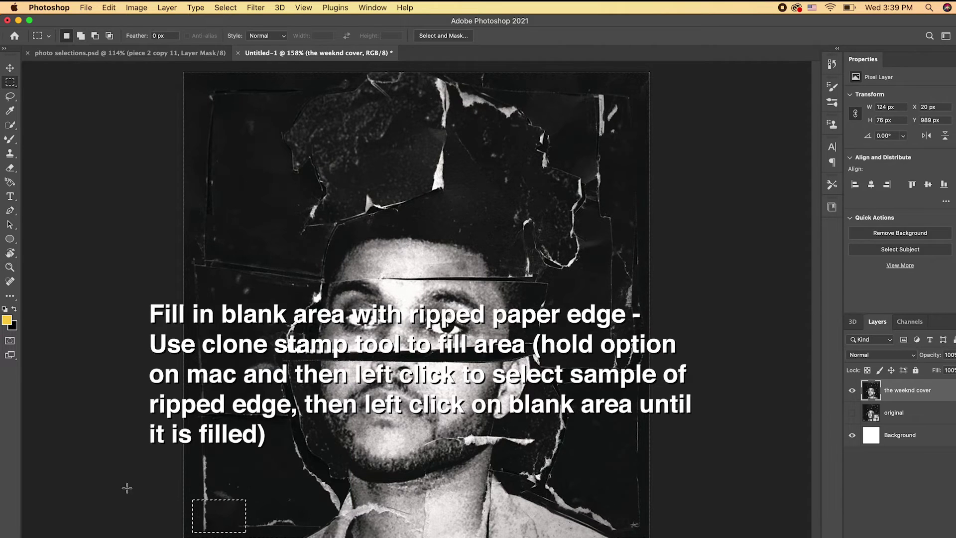
Clone the ripped paper edge into the blank area where the sticker was, using the Clone Stamp tool.
scroll(210, 490, "up", 5)
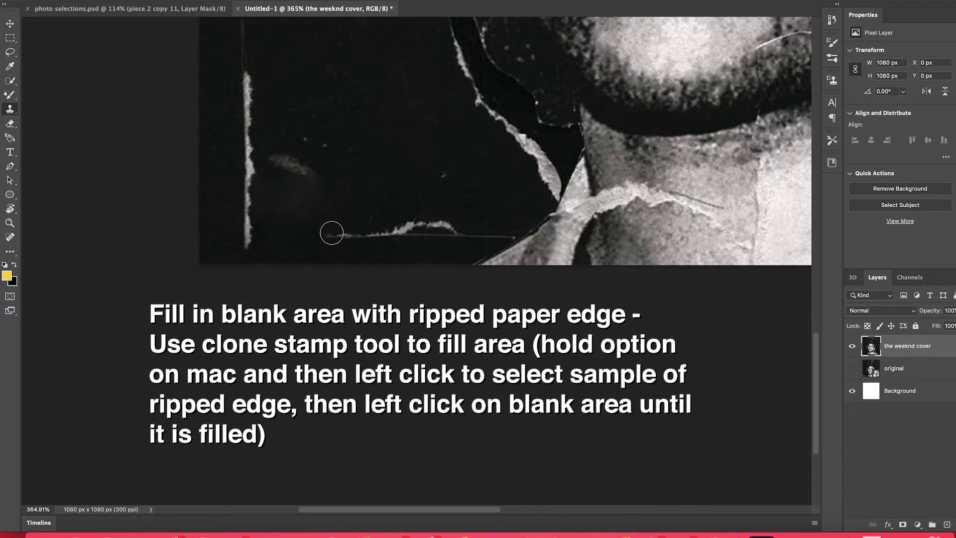
left_click(324, 237)
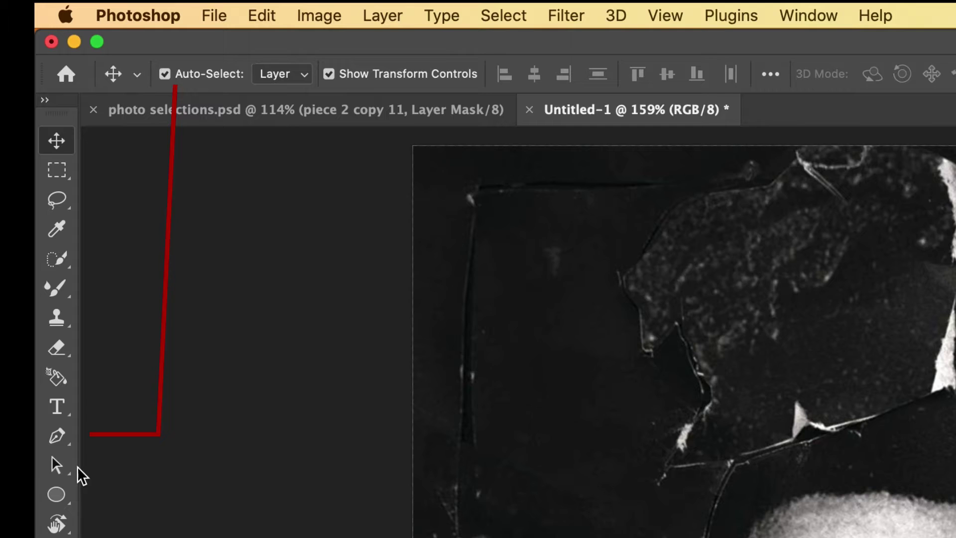
With the Pen tool in Path mode, trace the lower-left torn piece along its left, top and ripped right edges.
left_click(57, 437)
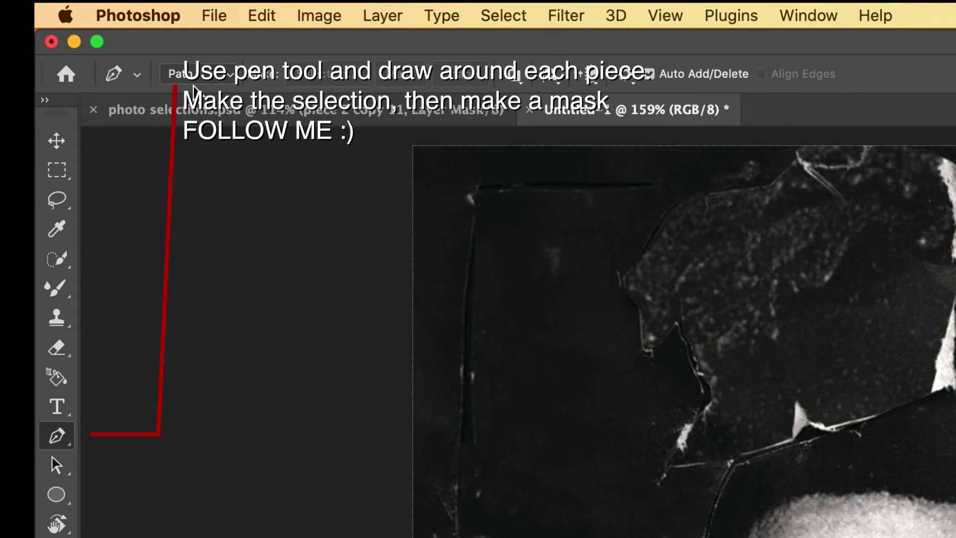
left_click(186, 74)
left_click(194, 74)
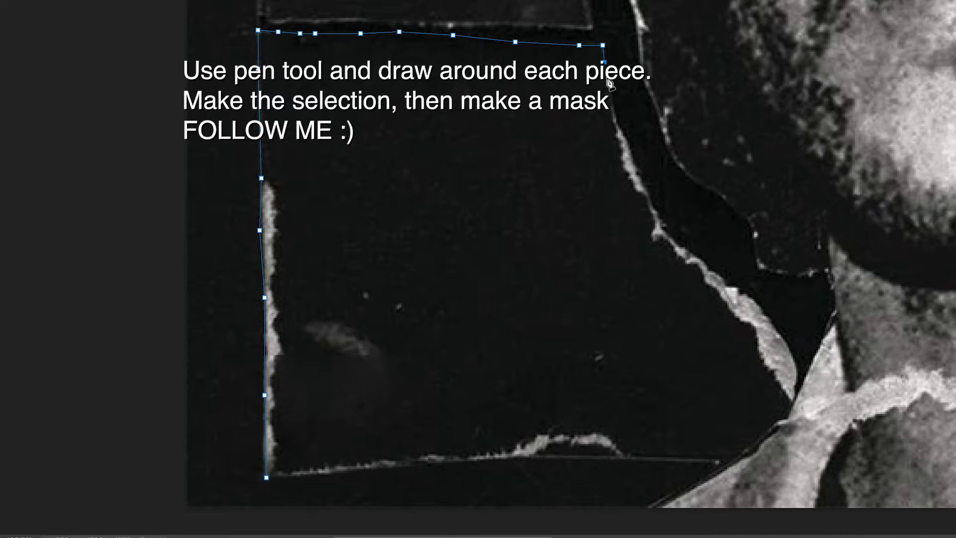
left_click(612, 104)
left_click(619, 128)
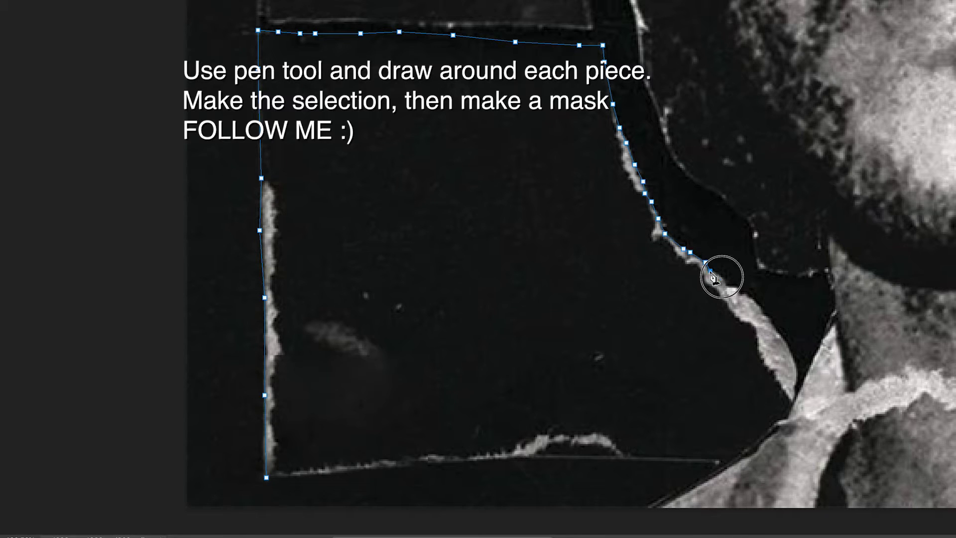
left_click(721, 276)
left_click(725, 285)
left_click(737, 287)
left_click(741, 295)
left_click(747, 294)
left_click(756, 301)
left_click(761, 307)
left_click(773, 323)
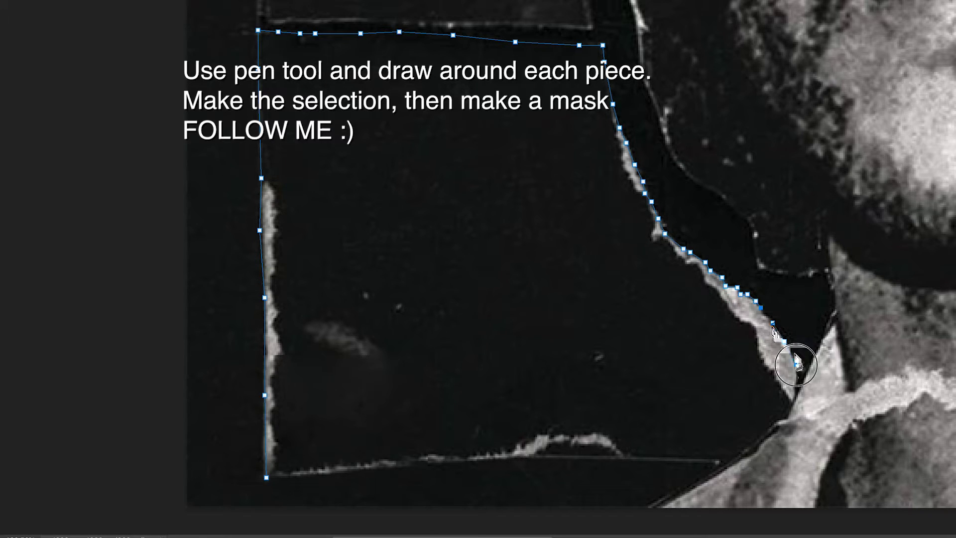
Continue the path past the collar and back along the ripped bottom edge of the lower-left piece.
left_click(748, 451)
left_click(737, 457)
left_click(717, 464)
left_click(711, 461)
left_click(653, 462)
left_click(579, 457)
left_click(517, 457)
left_click(448, 462)
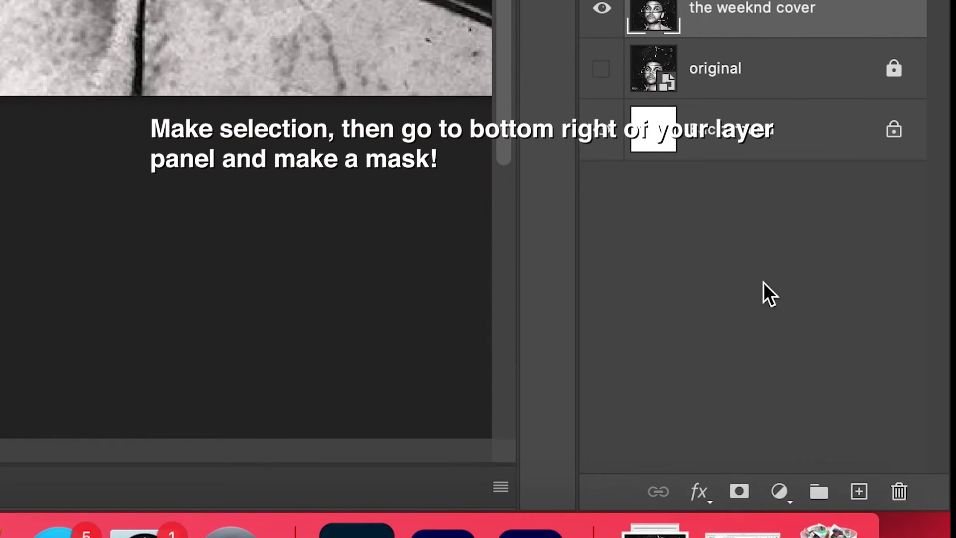
Mask "the weeknd cover" layer to the outlined lower-left piece and hide the Background layer.
left_click(741, 491)
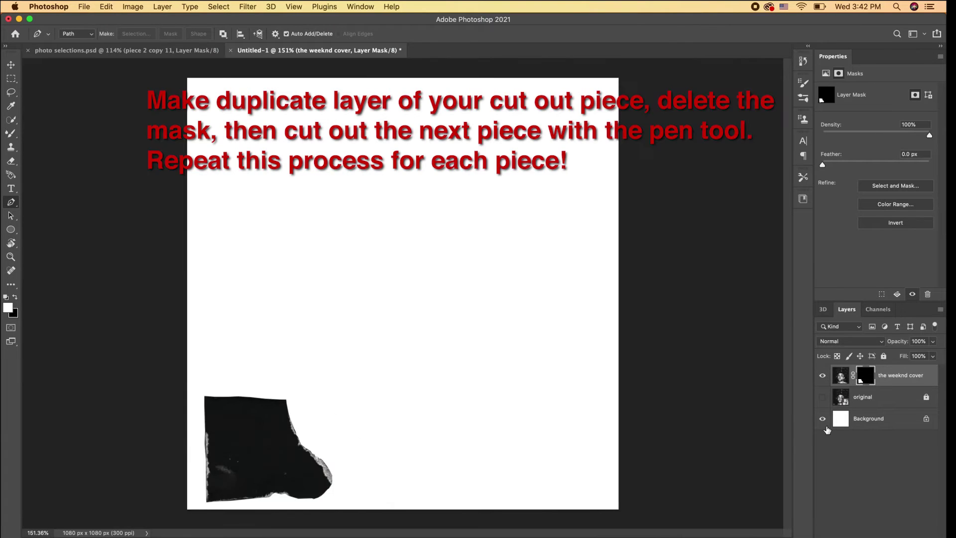
left_click(822, 419)
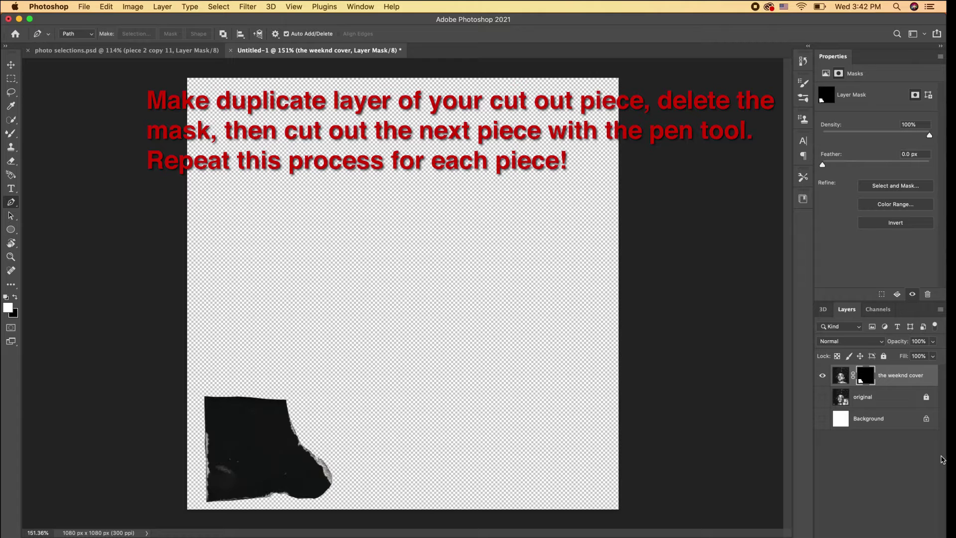
Duplicate the masked "the weeknd cover" layer, keeping the name "the weeknd cover copy".
left_click(840, 375)
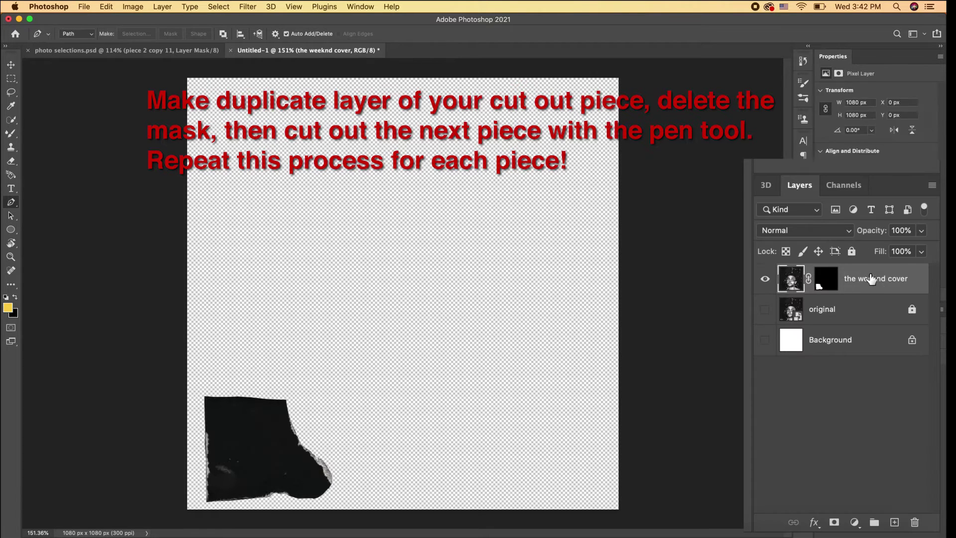
left_click(162, 7)
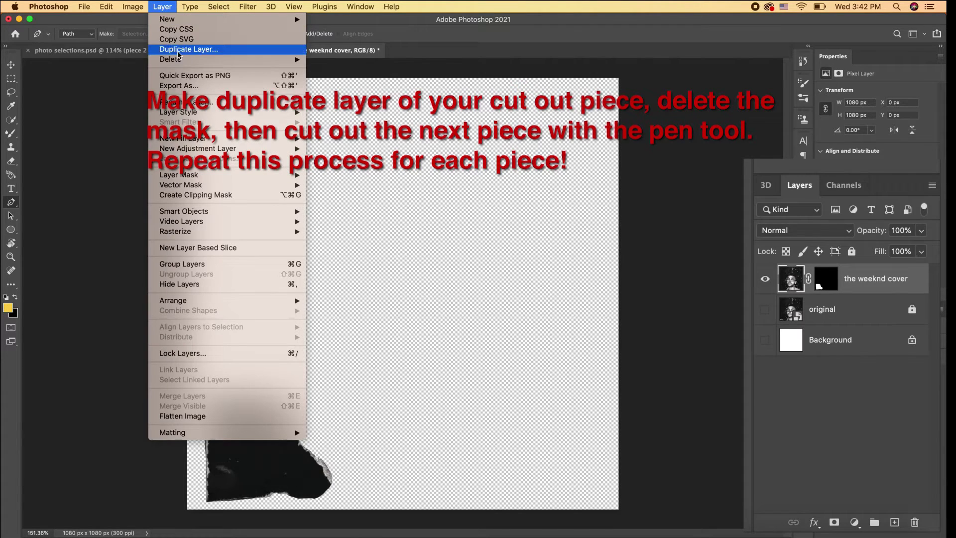
left_click(194, 49)
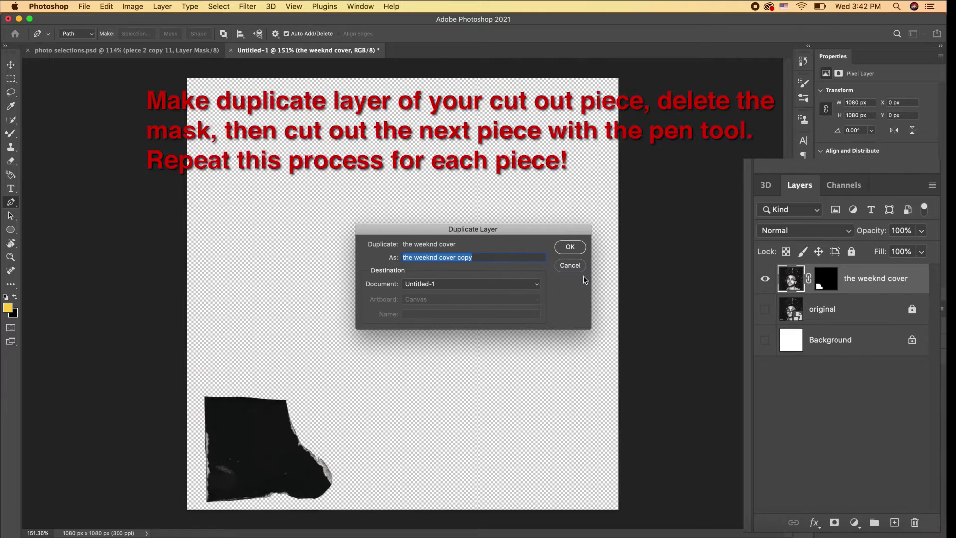
left_click(570, 247)
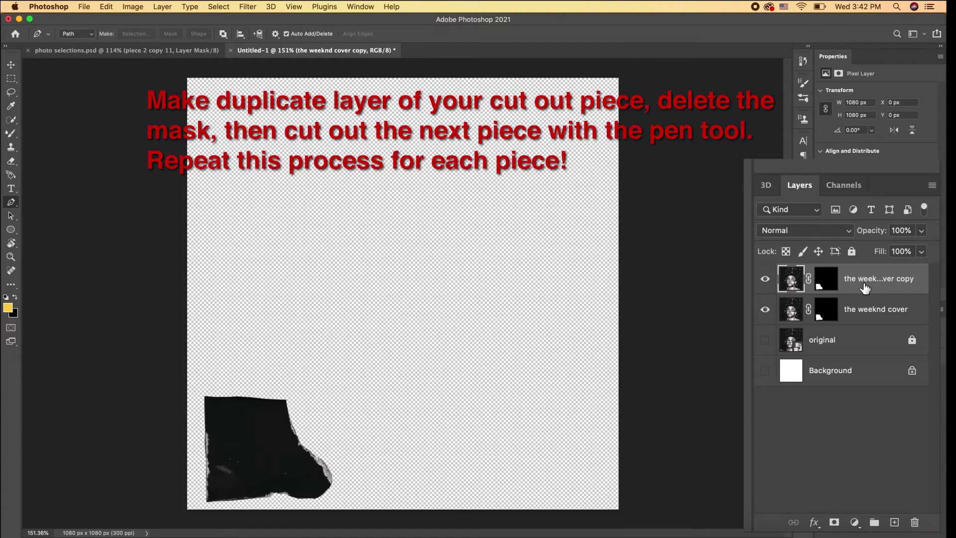
Hide "the weeknd cover" layer and delete the layer mask from its copy.
left_click(765, 309)
left_click(819, 283)
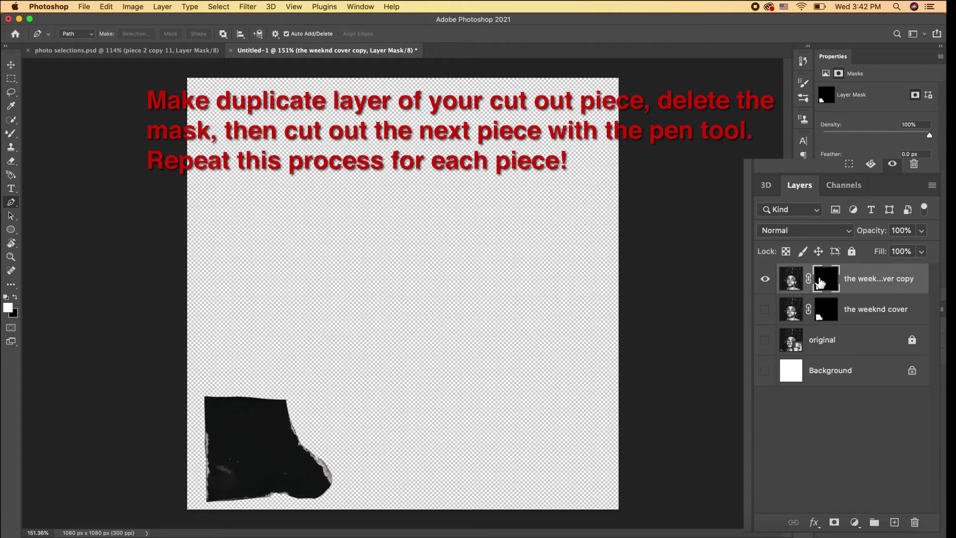
key("BackSpace")
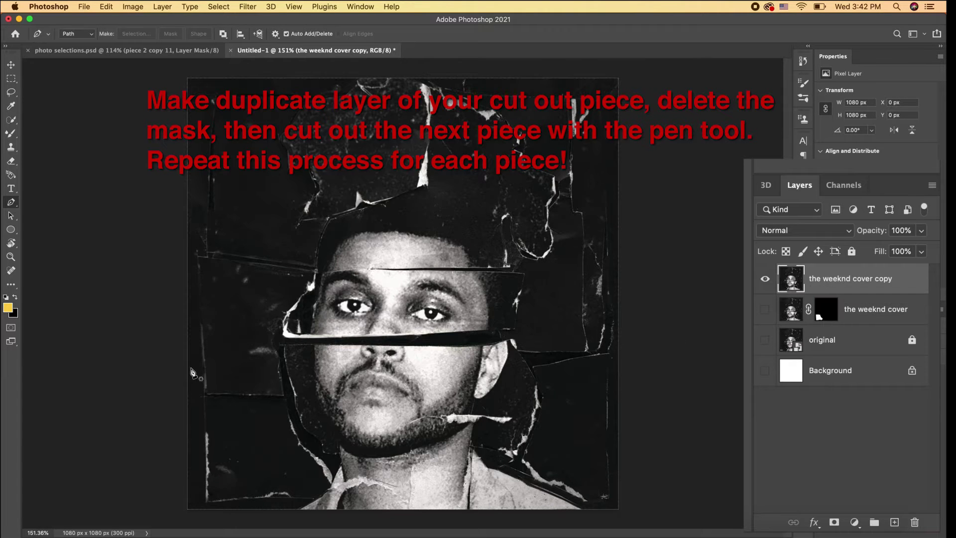
Trace the bottom edge of the middle-left torn piece with the Pen tool on the copied layer.
scroll(198, 370, "up", 6)
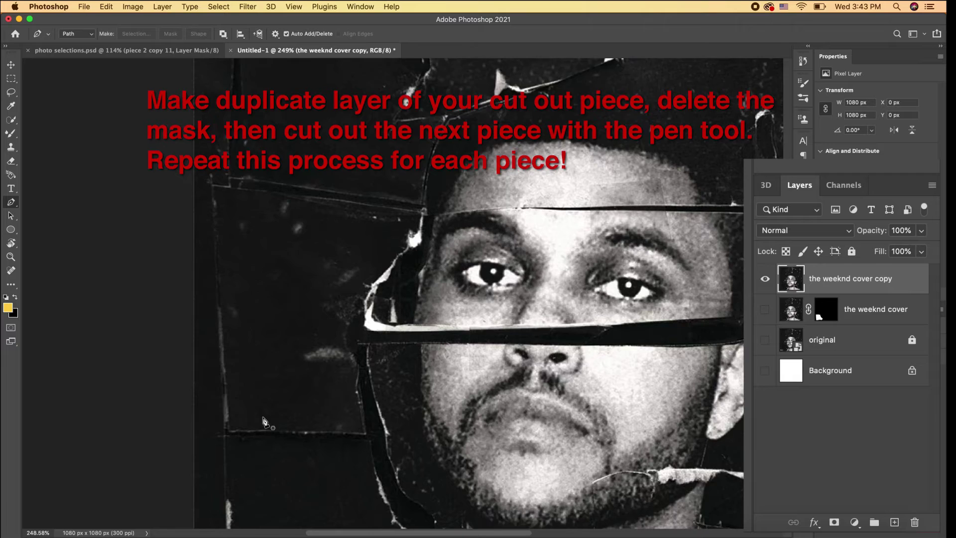
left_click(251, 425)
left_click(263, 427)
left_click(275, 427)
left_click(288, 426)
left_click(295, 426)
left_click(310, 428)
left_click(319, 430)
left_click(329, 432)
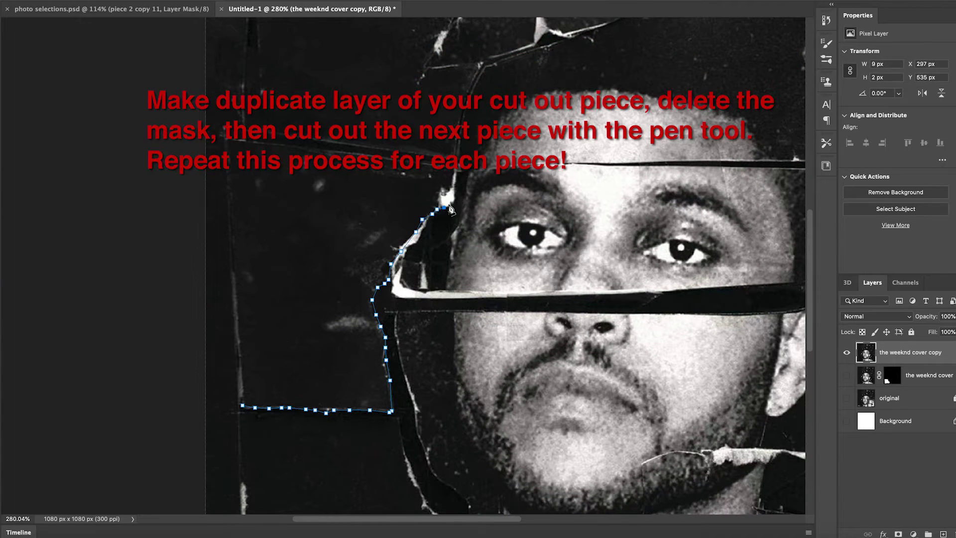
Undo the last three path actions and continue the middle-left piece's outline up the white torn edge beside the eyes.
key("super+z")
key("super+z")
key("super+z")
key("super+z")
key("super+z")
key("super+z")
key("super+z")
left_click(395, 271)
left_click(394, 255)
left_click(409, 249)
left_click(414, 240)
left_click(419, 233)
left_click(423, 226)
left_click(429, 217)
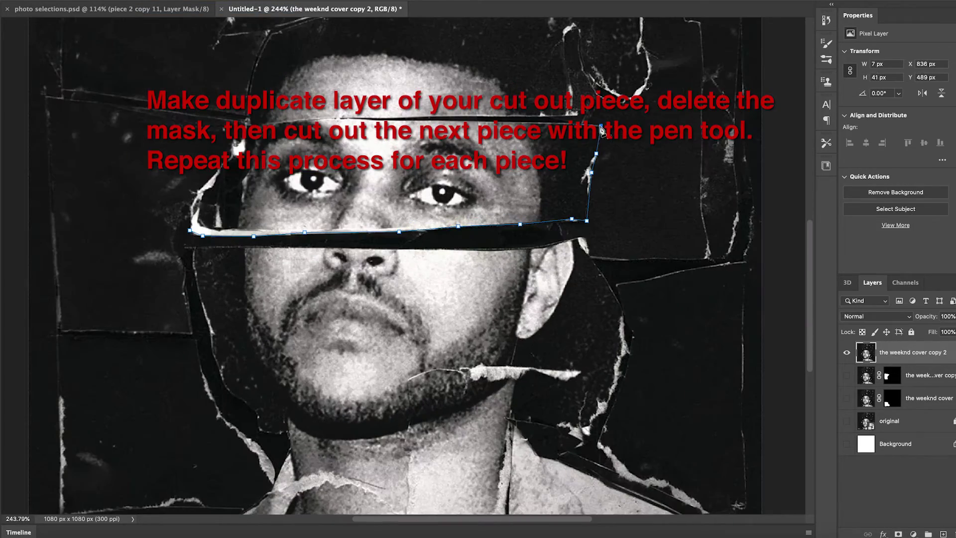
Outline the eye strip piece on "the weeknd cover copy 2" and convert the path to a selection.
left_click(277, 122)
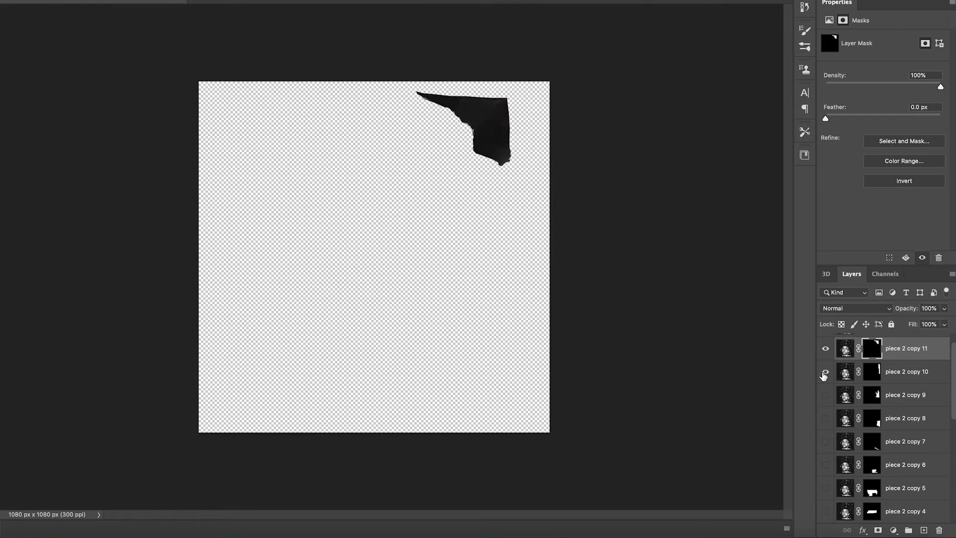
Make the cut-out piece layers visible down to "piece 1".
left_click_drag(823, 376, 826, 492)
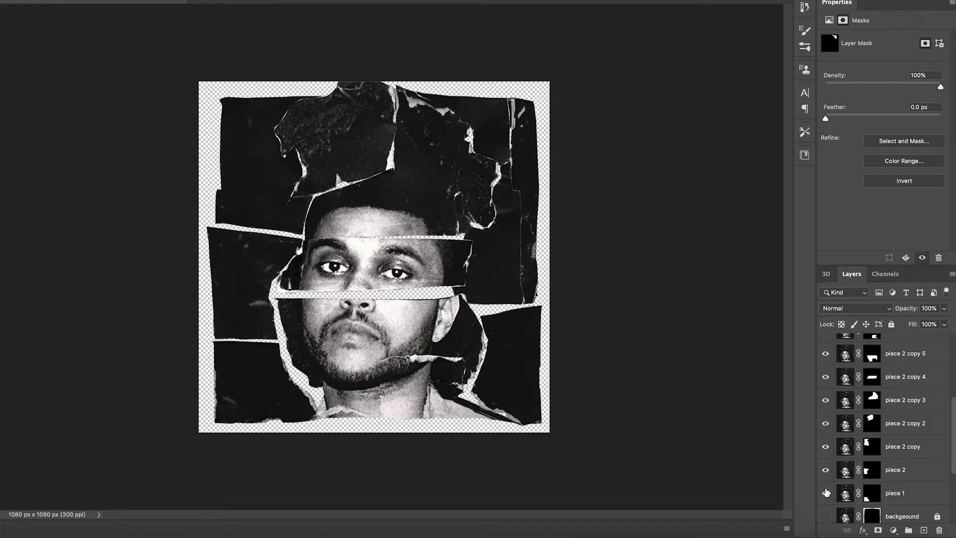
Duplicate the "piece 1" layer as "piece 1 copy" within photo selections.psd.
scroll(889, 483, "up", 1)
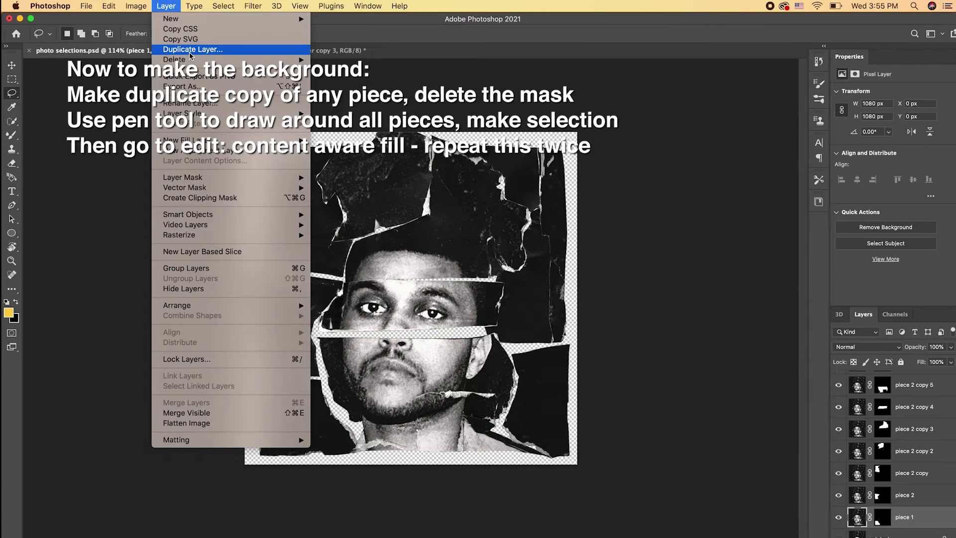
left_click(512, 166)
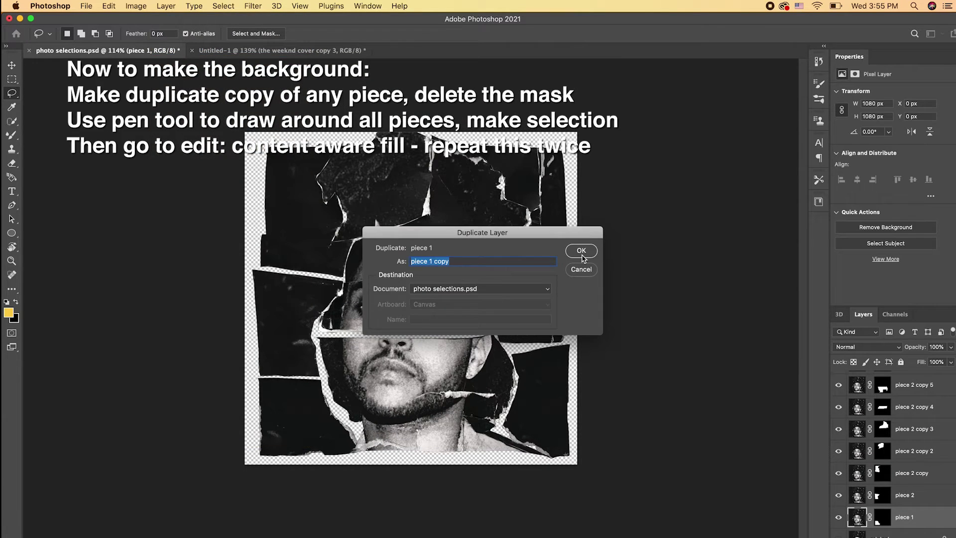
left_click(581, 250)
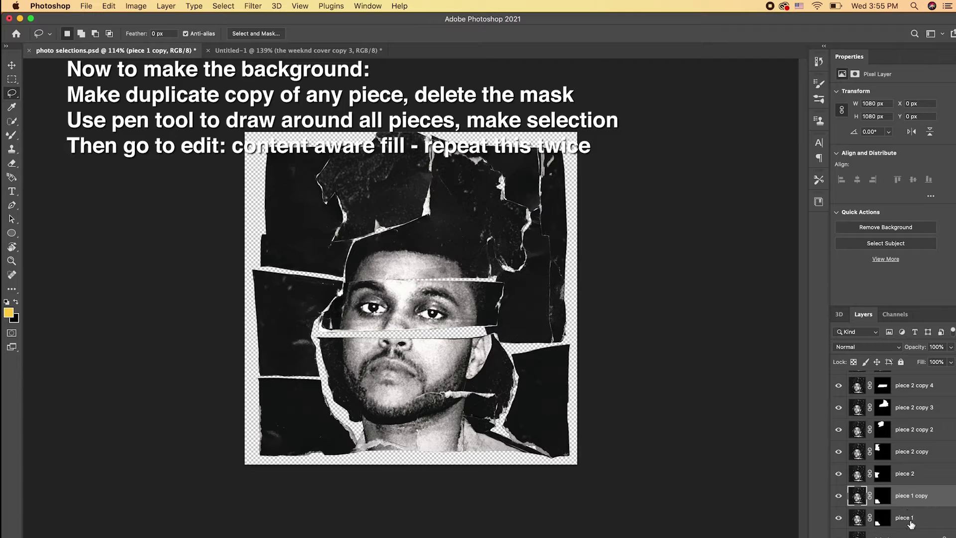
Delete the layer mask from "piece 1" and hide that layer.
left_click(882, 517)
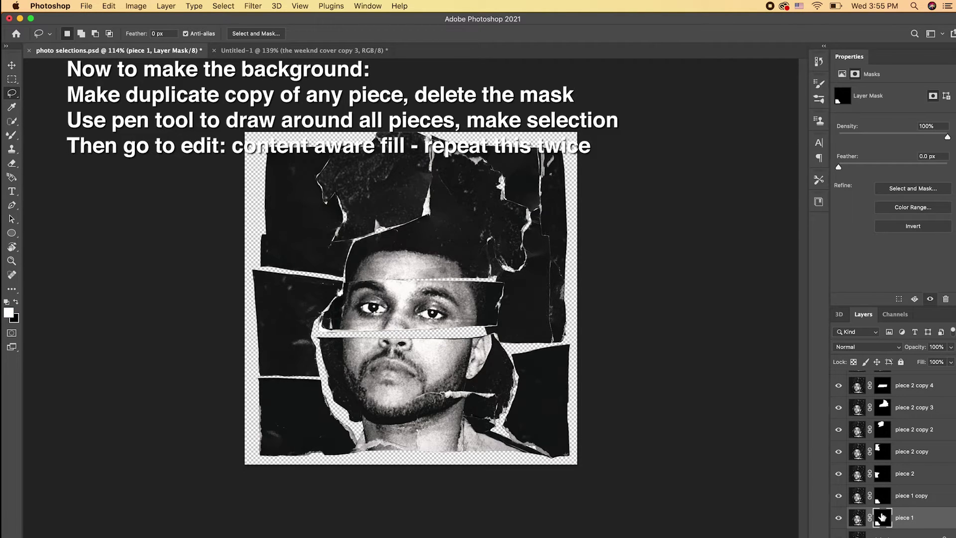
key("Delete")
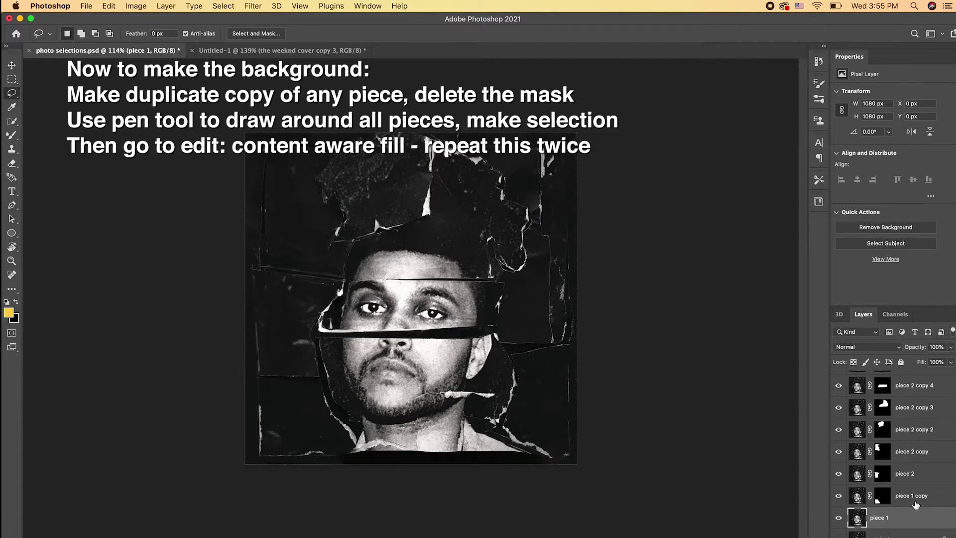
left_click(844, 518)
Group the masked layers from "piece 1 copy" up to "piece 2 copy 11" into a group named "pieces".
left_click(911, 502)
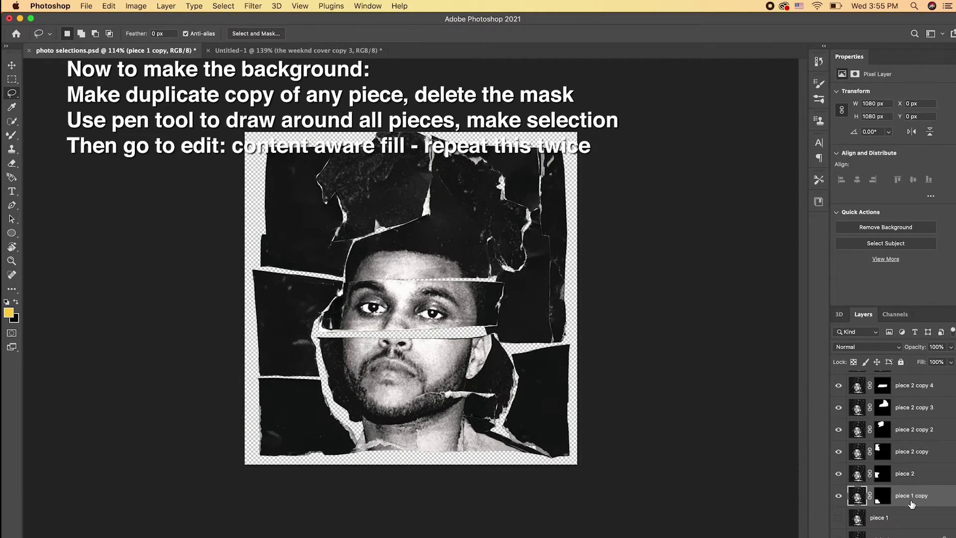
scroll(914, 497, "up", 5)
left_click(910, 385, "shift")
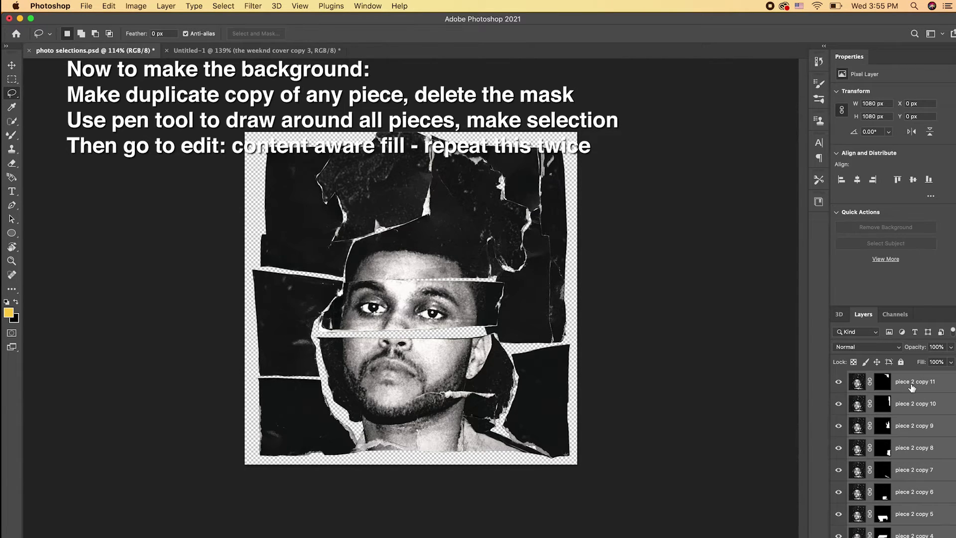
key("super+g")
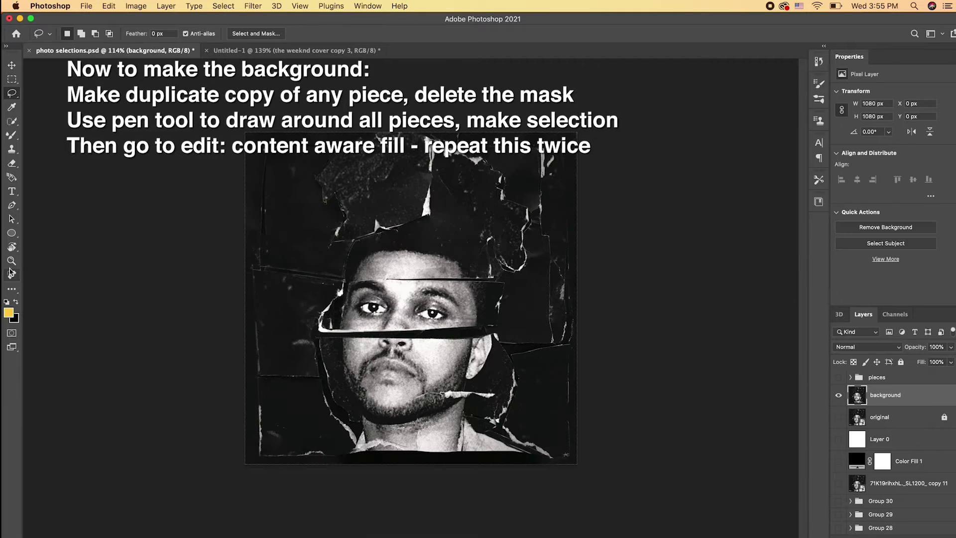
Start a pen path on the "background" layer at the bottom-left corner and trace up the collage's left edge.
left_click(11, 205)
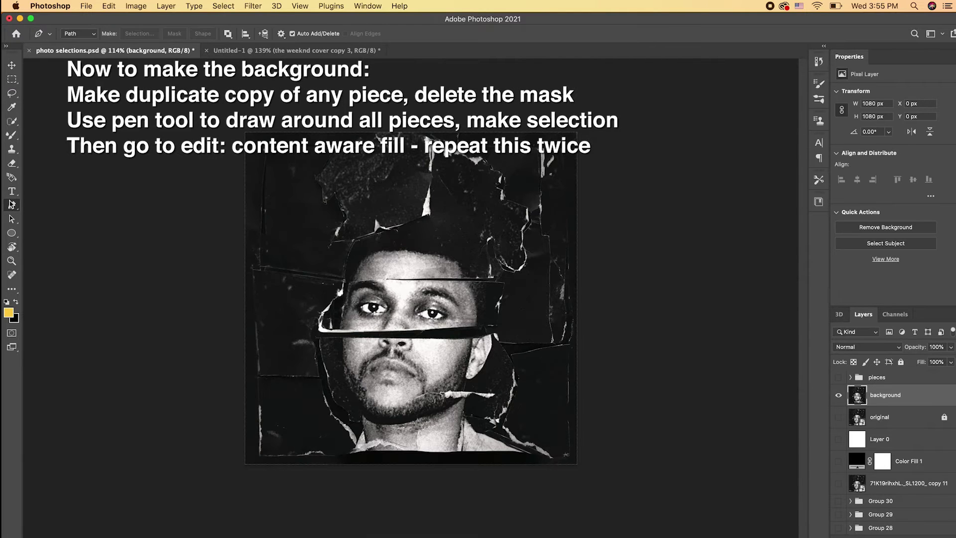
left_click(259, 457)
left_click(255, 382)
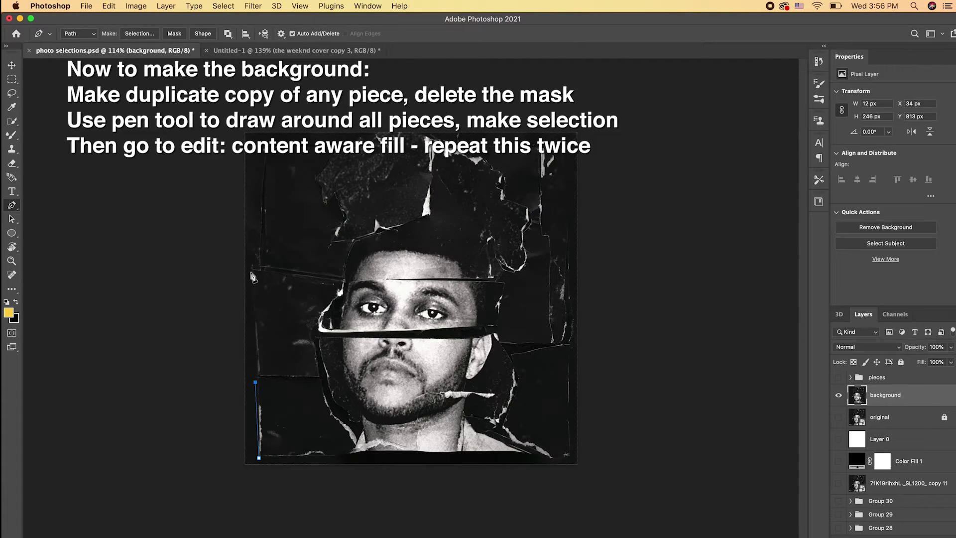
left_click(253, 269)
left_click(258, 266)
left_click(260, 181)
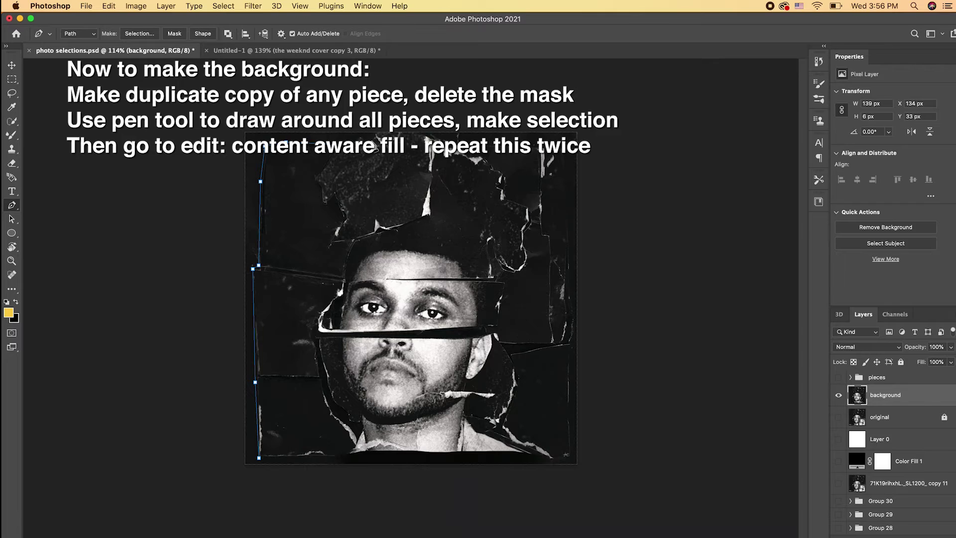
Continue the pen path across the top of the collage and down its right edge.
left_click(459, 138)
left_click(565, 158)
left_click(562, 169)
left_click(567, 214)
left_click(569, 253)
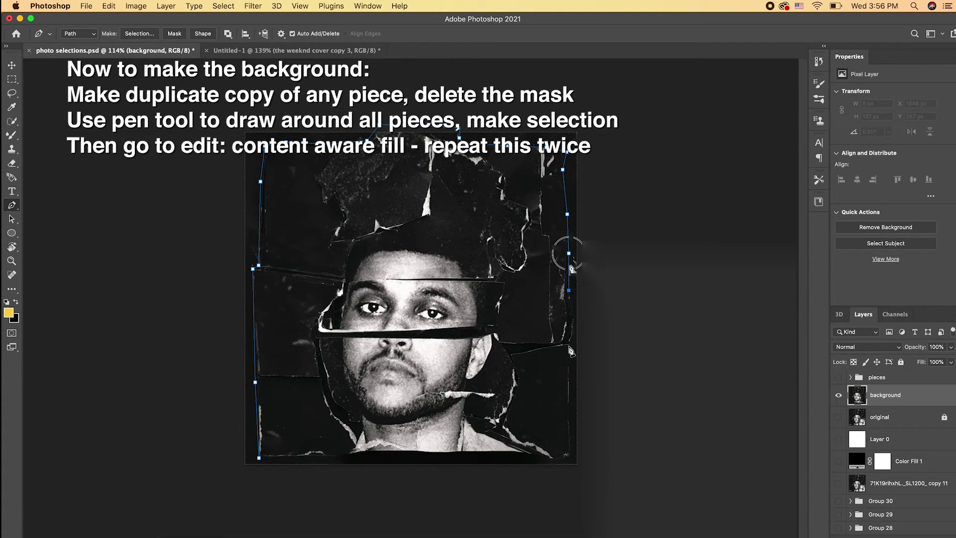
left_click(569, 290)
left_click(569, 346)
left_click(568, 425)
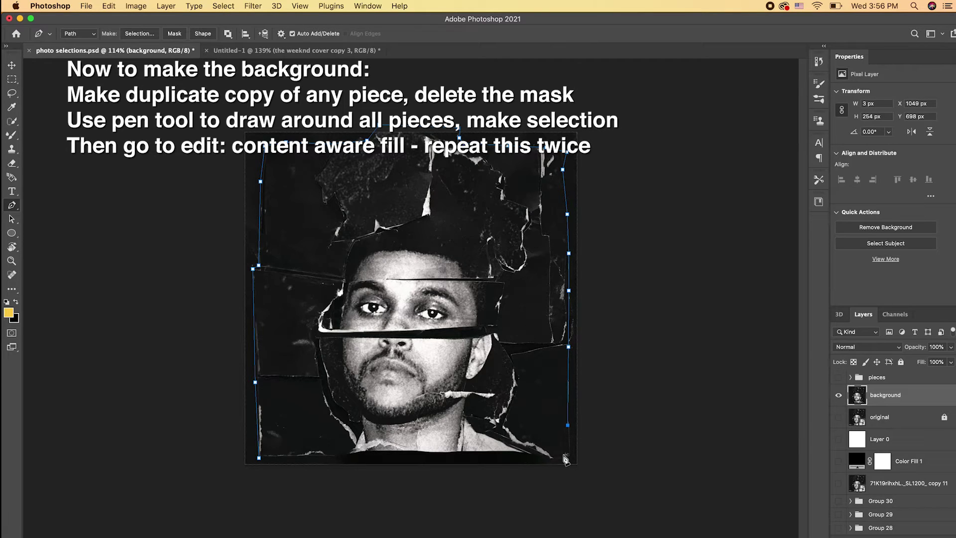
Close the path along the collage's bottom edge and convert it to a new selection with 0 px feather.
left_click(563, 454)
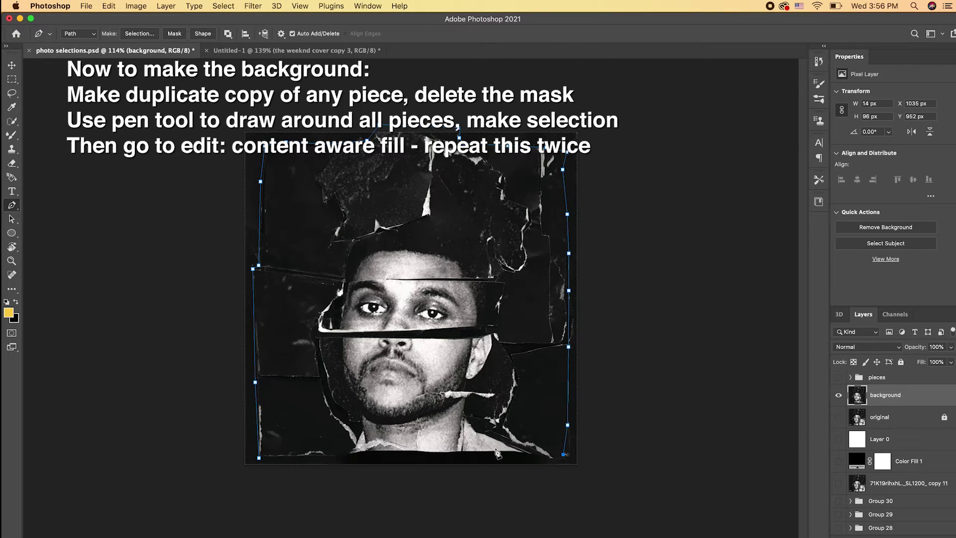
left_click(462, 446)
left_click(362, 443)
left_click(300, 454)
left_click(259, 457)
left_click(146, 37)
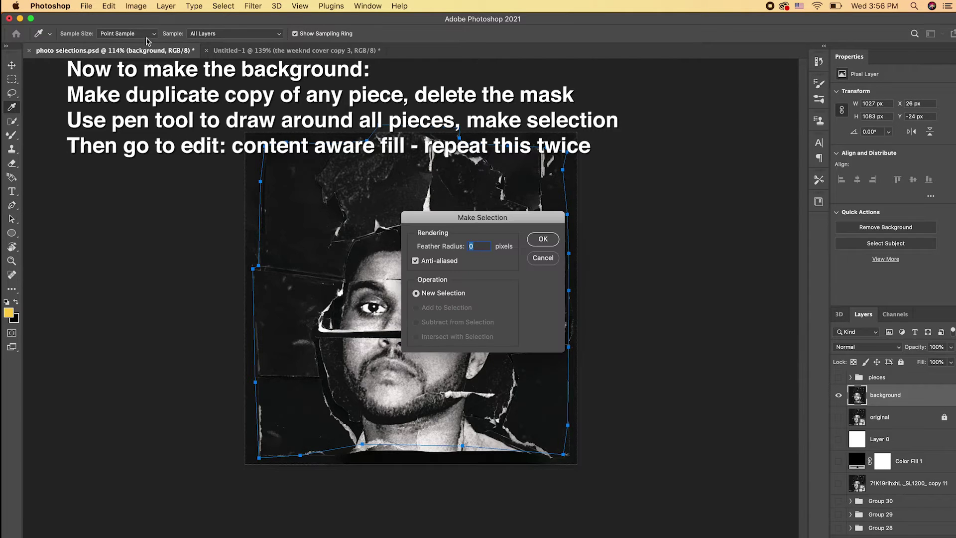
key("Return")
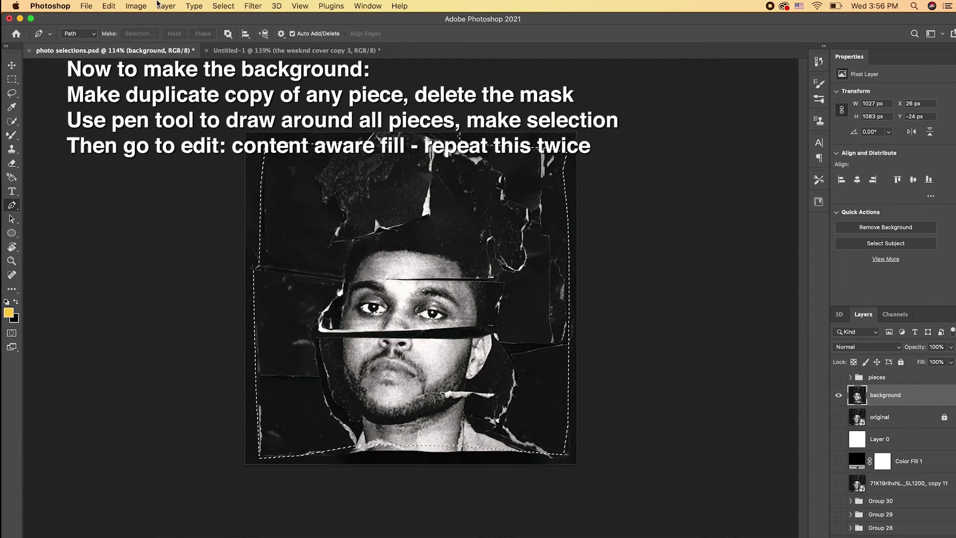
Content-aware fill the selected collage area on the "background" layer, outputting to the current layer.
left_click(109, 6)
left_click(144, 123)
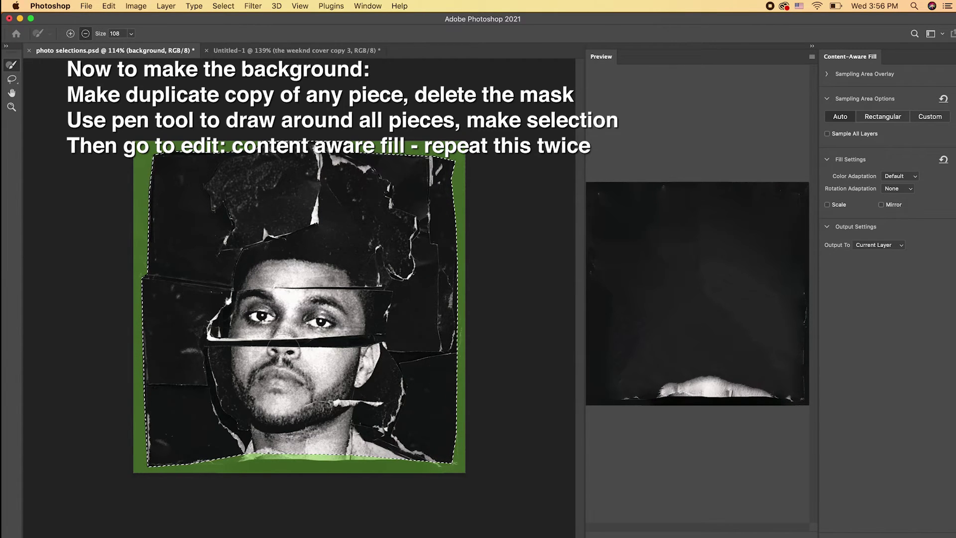
key("Return")
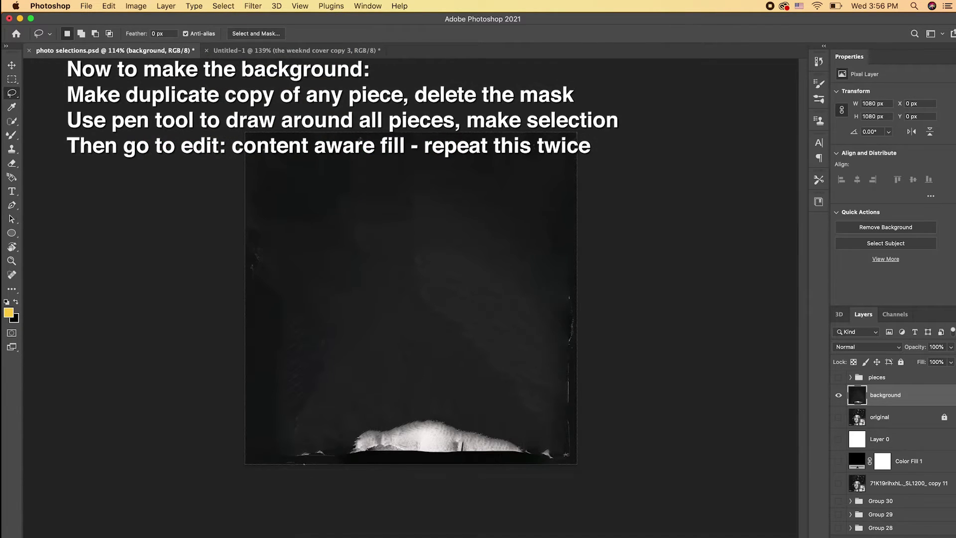
Lasso the leftover white patch along the background's bottom edge and content-aware fill it.
mouse_move(288, 455)
left_mouse_down()
mouse_move(276, 431)
mouse_move(422, 409)
mouse_move(547, 443)
mouse_move(513, 455)
mouse_move(291, 456)
left_mouse_up()
left_click(86, 6)
left_click(146, 198)
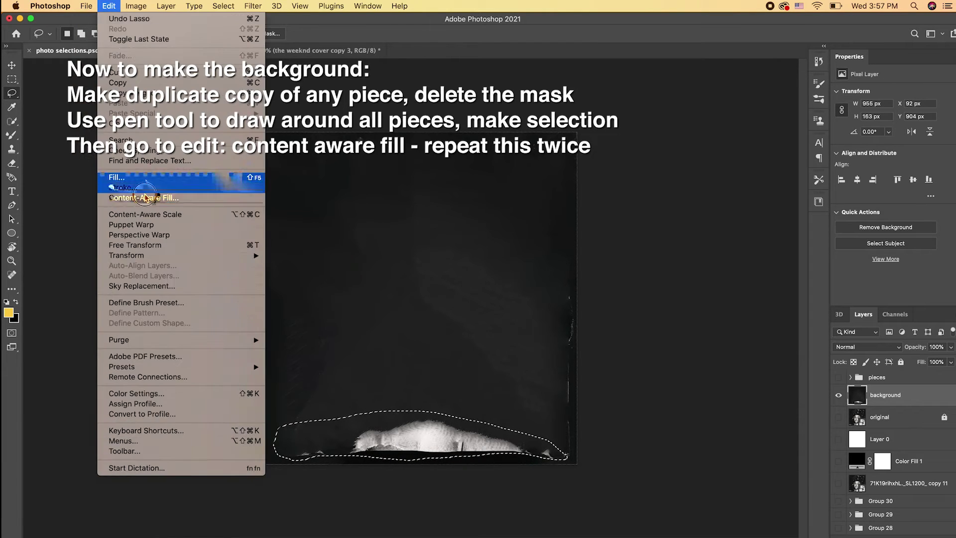
key("Return")
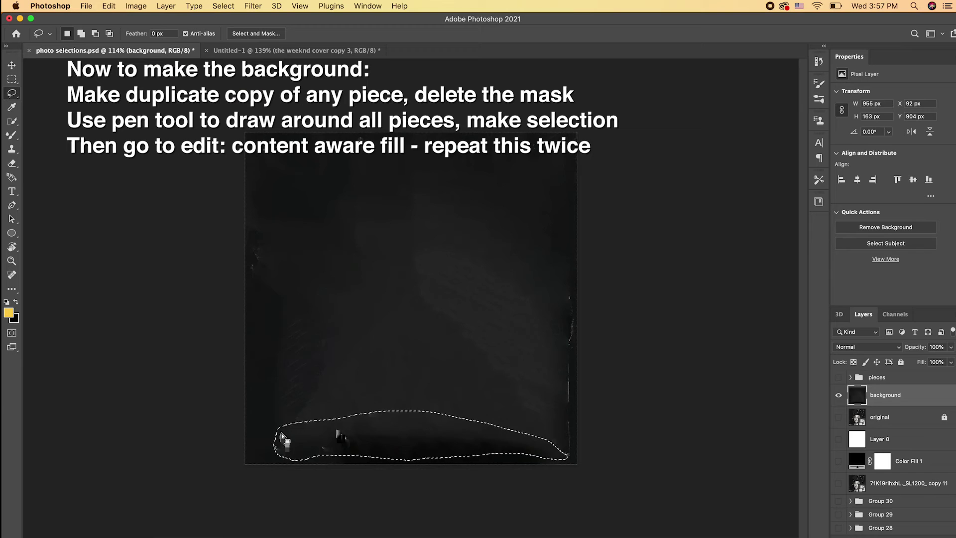
Lasso the remaining specks and the large central area of the background and content-aware fill them.
left_click(283, 440)
mouse_move(279, 447)
left_mouse_down()
mouse_move(274, 378)
mouse_move(292, 239)
mouse_move(329, 187)
mouse_move(391, 138)
mouse_move(517, 239)
mouse_move(566, 301)
mouse_move(568, 388)
mouse_move(552, 461)
mouse_move(515, 445)
mouse_move(340, 437)
mouse_move(280, 446)
left_mouse_up()
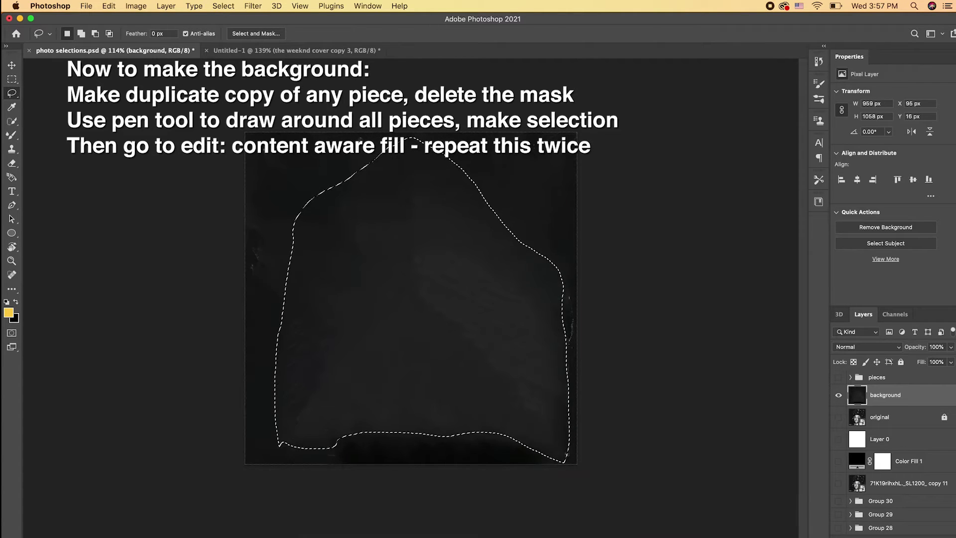
left_click(87, 6)
left_click(174, 215)
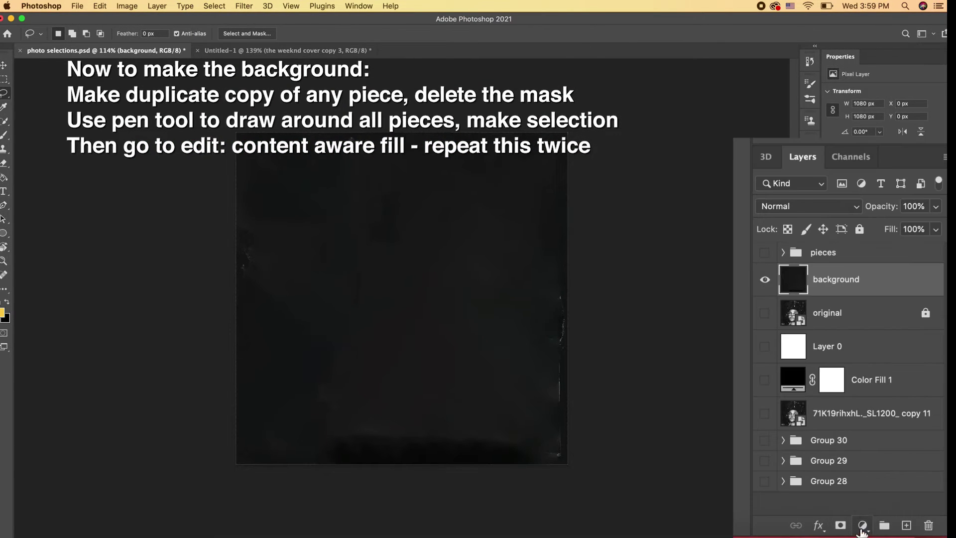
Add a Curves adjustment above "background" and darken the midtones with a point at input 150, output 118.
left_click(817, 526)
left_click(861, 530)
left_click(863, 526)
left_click(871, 293)
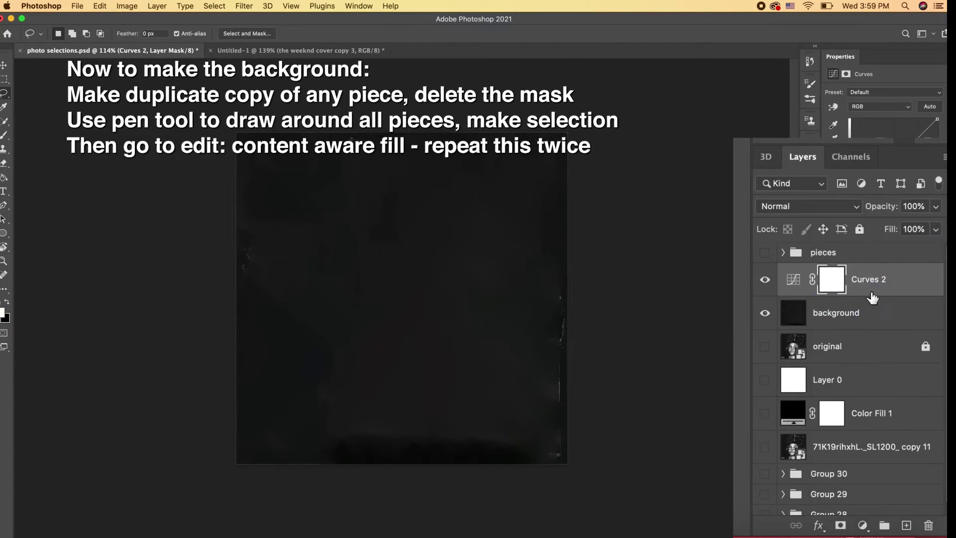
left_click_drag(899, 161, 903, 165)
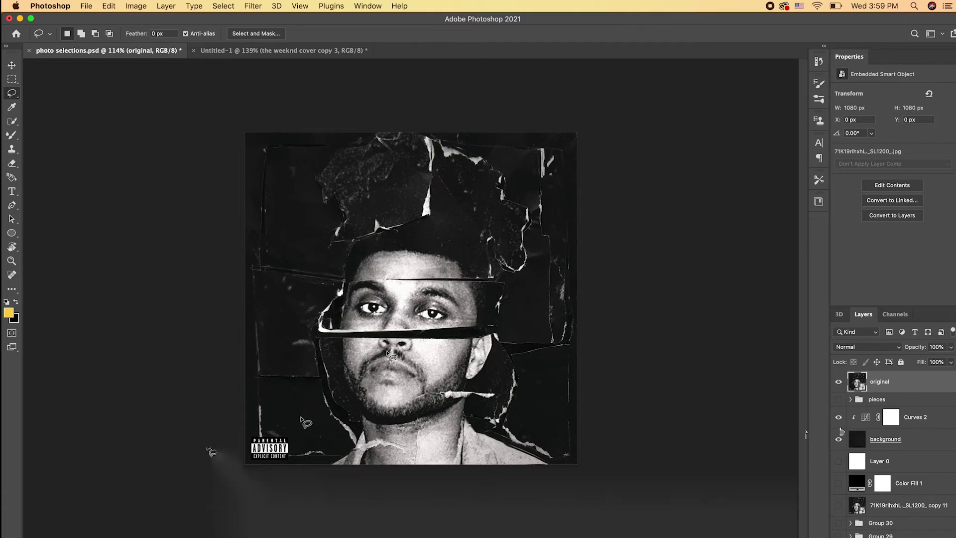
Select the Parental Advisory label on the "original" layer with a rectangular marquee and mask the layer to it.
scroll(234, 438, "up", 5)
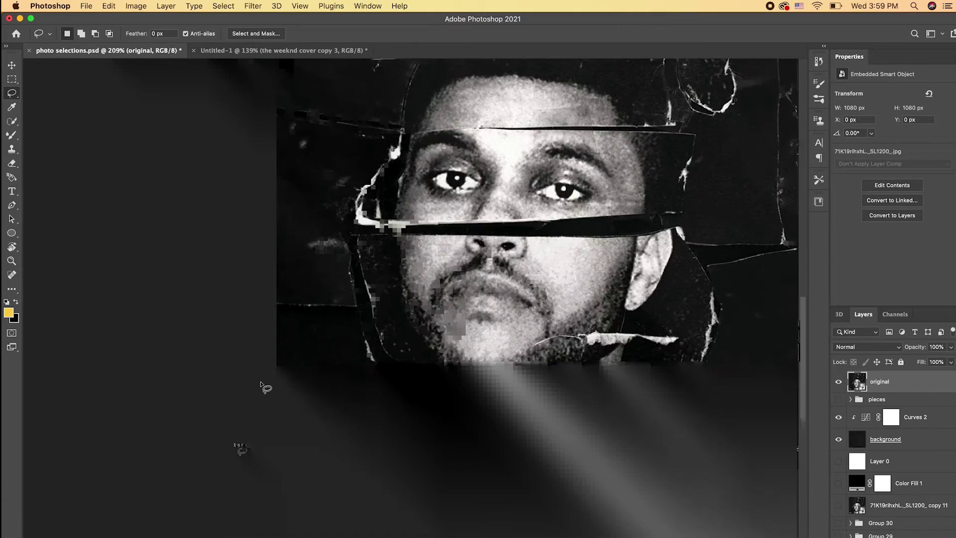
scroll(261, 382, "up", 3)
key("m")
scroll(270, 363, "up", 2)
left_click_drag(202, 320, 321, 392)
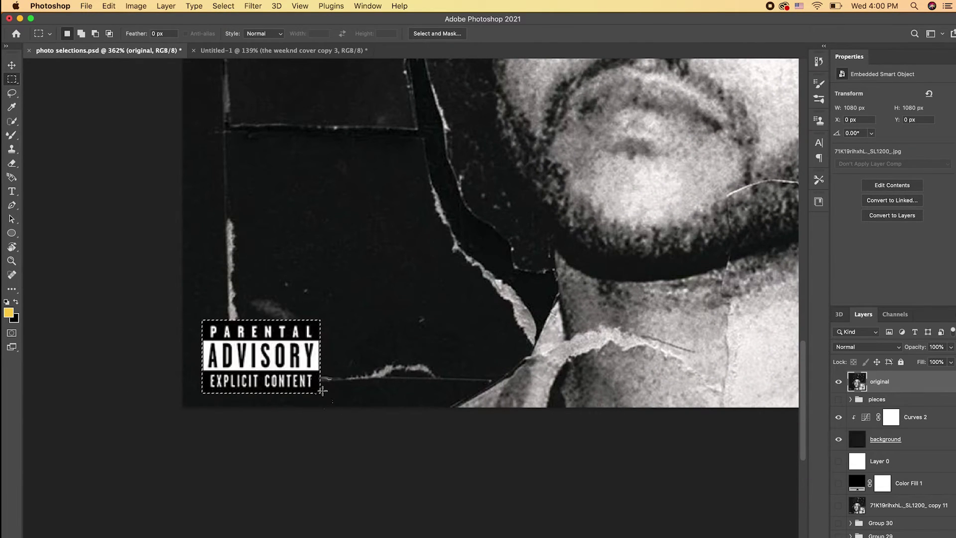
scroll(323, 391, "down", 4)
scroll(322, 390, "up", 2)
left_click(877, 536)
Hide the "background" layer and rename the masked label layer as "pa sticker".
scroll(788, 379, "down", 1)
left_click(838, 438)
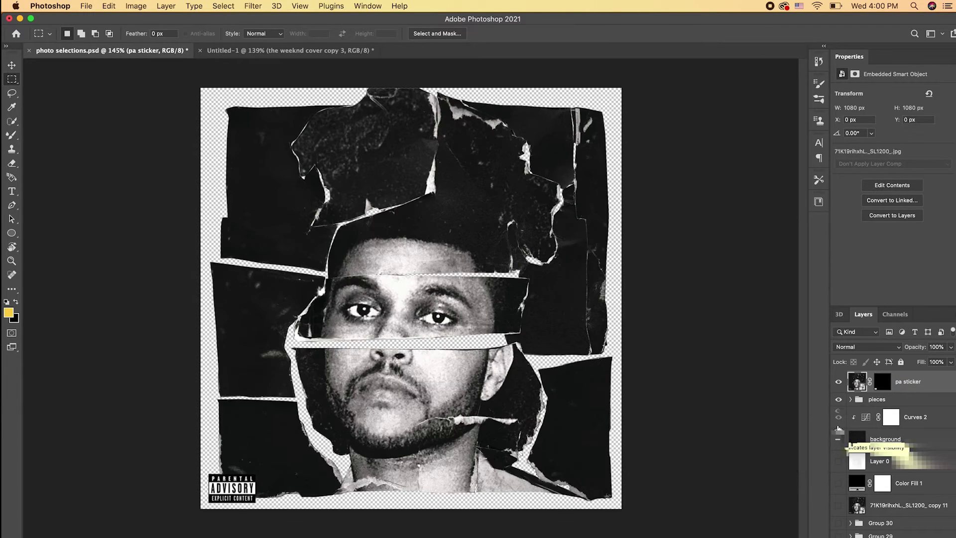
left_click(838, 381, "alt")
left_click(838, 382)
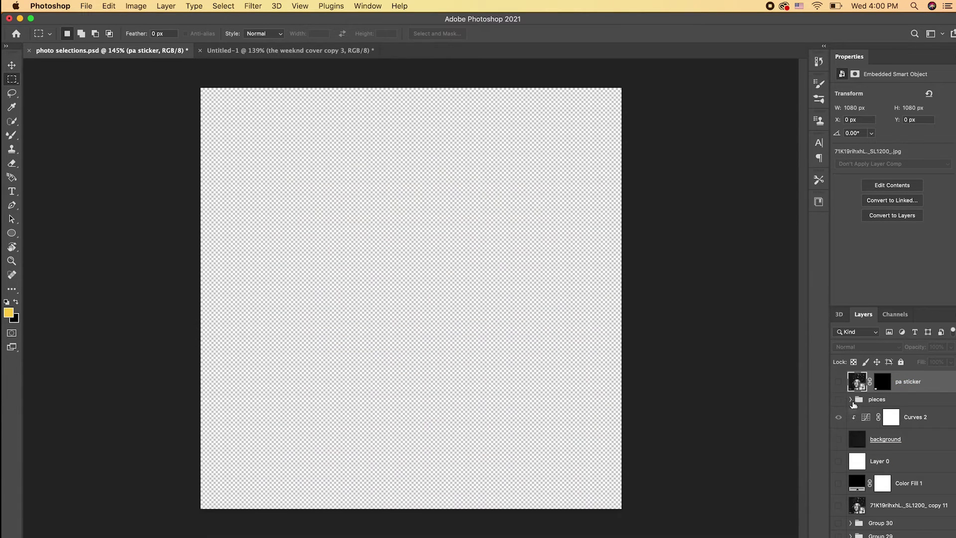
Show "pa sticker" and the "pieces" group, and hide every piece layer inside the group.
left_click(838, 381)
left_click(850, 400)
left_click(838, 416)
left_click(839, 416)
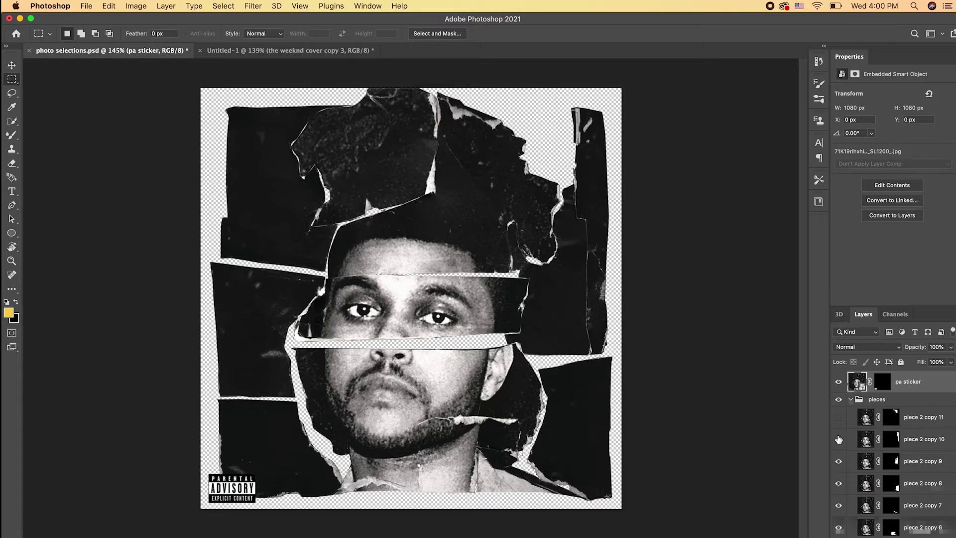
left_click_drag(838, 439, 843, 532)
left_click(850, 399)
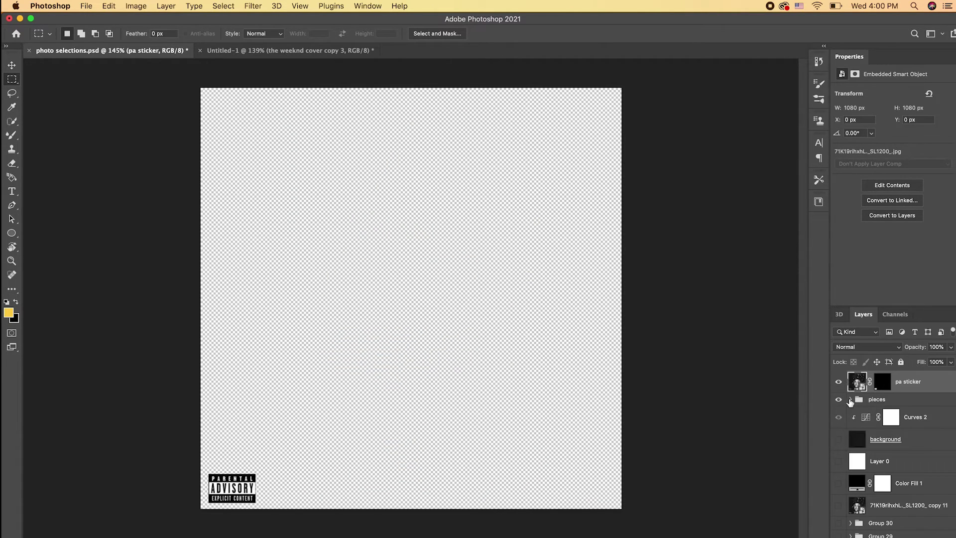
Expand the "pieces" group and toggle the visibility of "pa sticker" and a single piece layer.
left_click(851, 400)
left_click(838, 382)
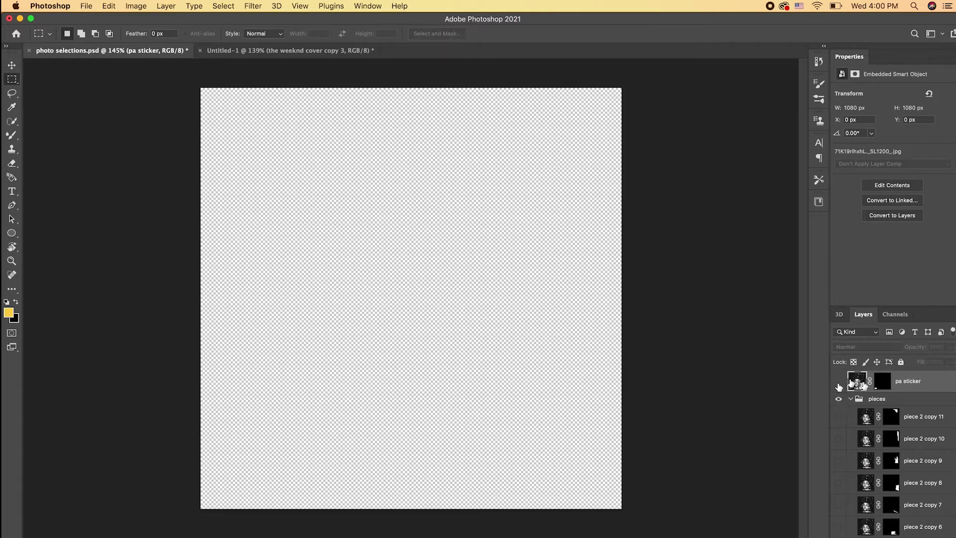
left_click(838, 382)
scroll(891, 448, "down", 2)
left_click(839, 448)
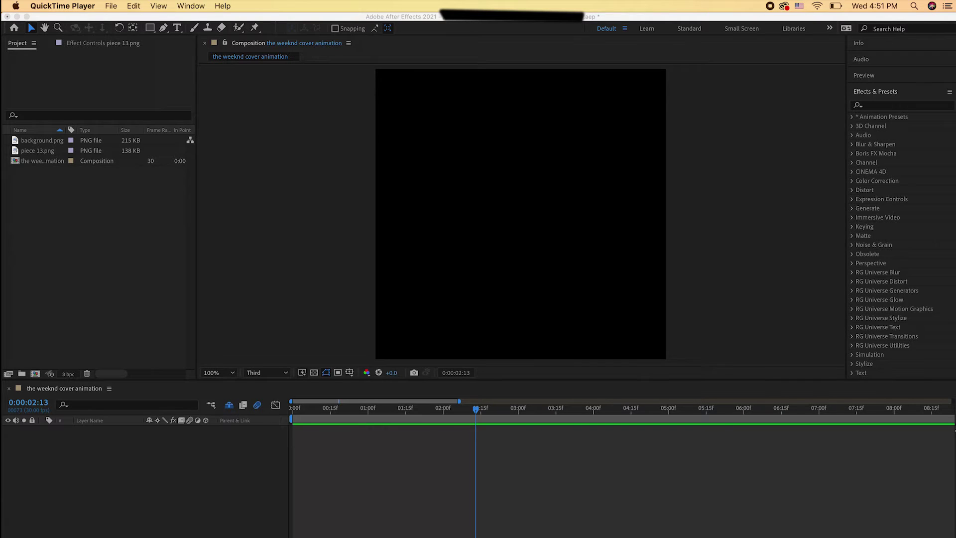
Switch to After Effects and add background.png to "the weeknd cover animation" composition with piece 13.png above it.
left_click(819, 477)
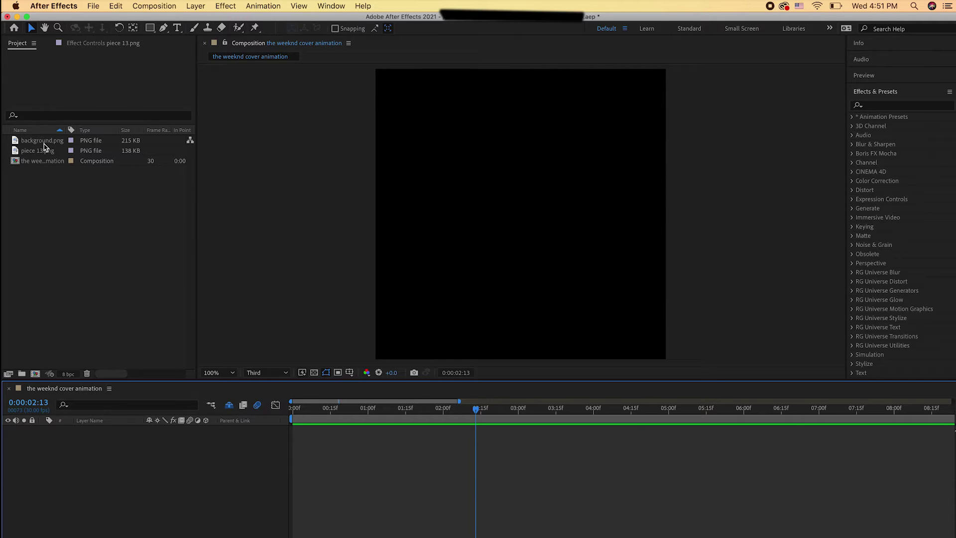
left_click_drag(44, 141, 128, 443)
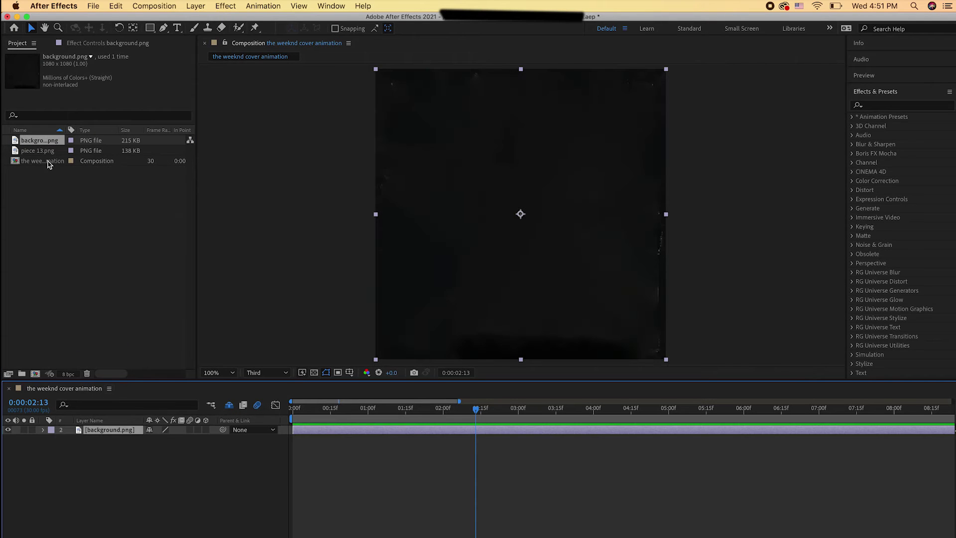
left_click_drag(48, 154, 113, 429)
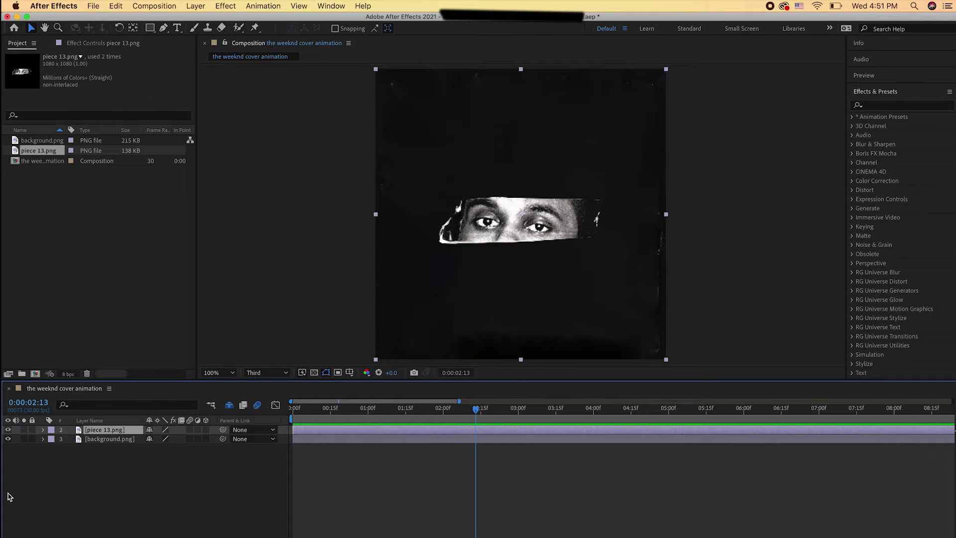
Set the label colour of the background.png layer to Green.
left_click(114, 439)
left_click(51, 439)
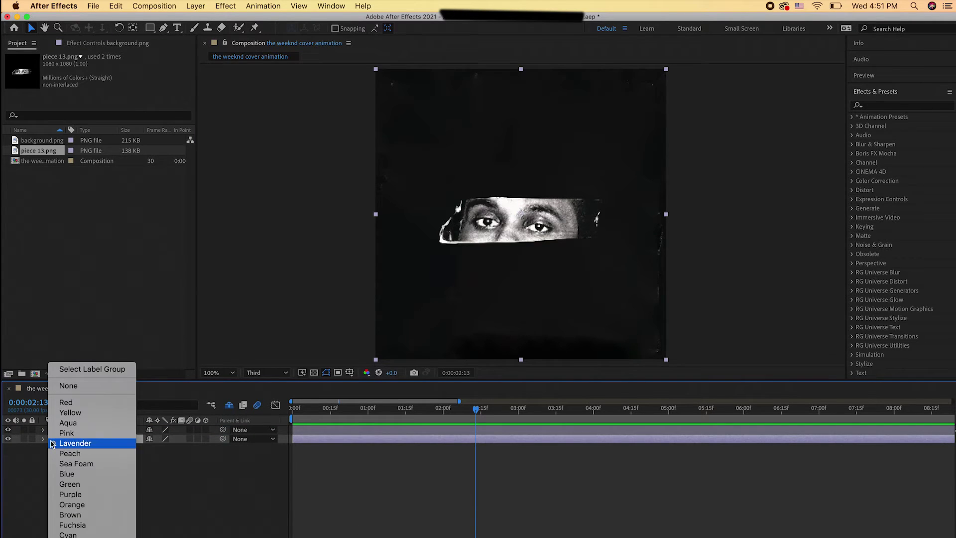
left_click(70, 484)
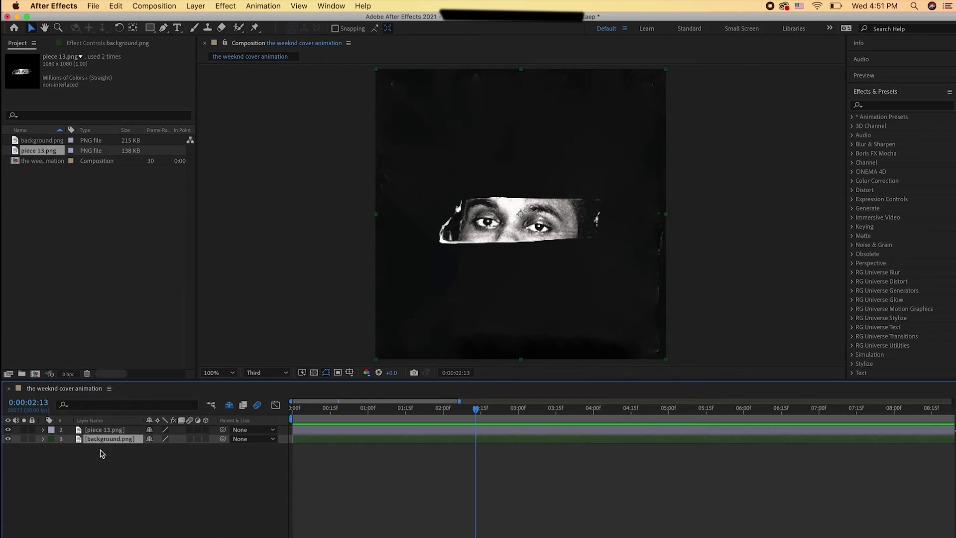
Select the piece 13.png layer and search the effects for "rough".
left_click(105, 431)
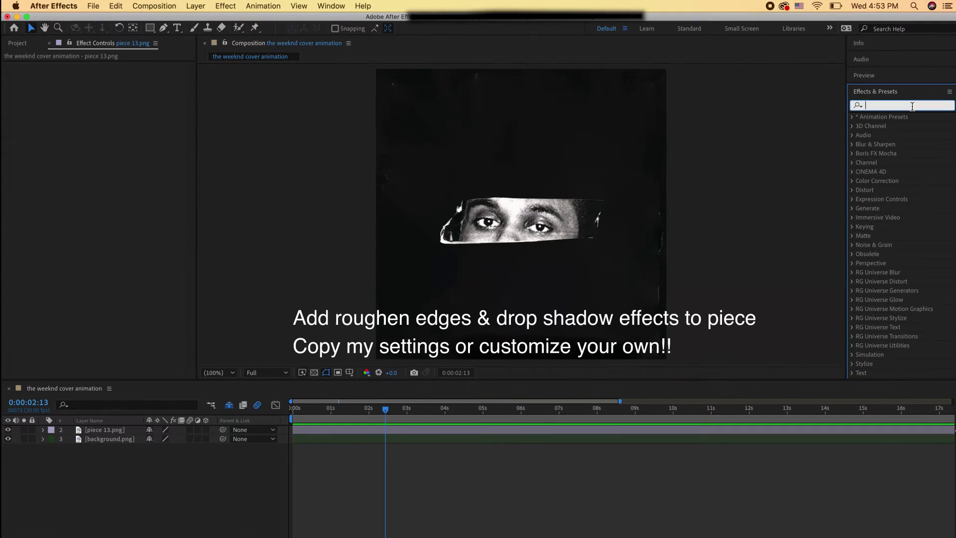
type("rough")
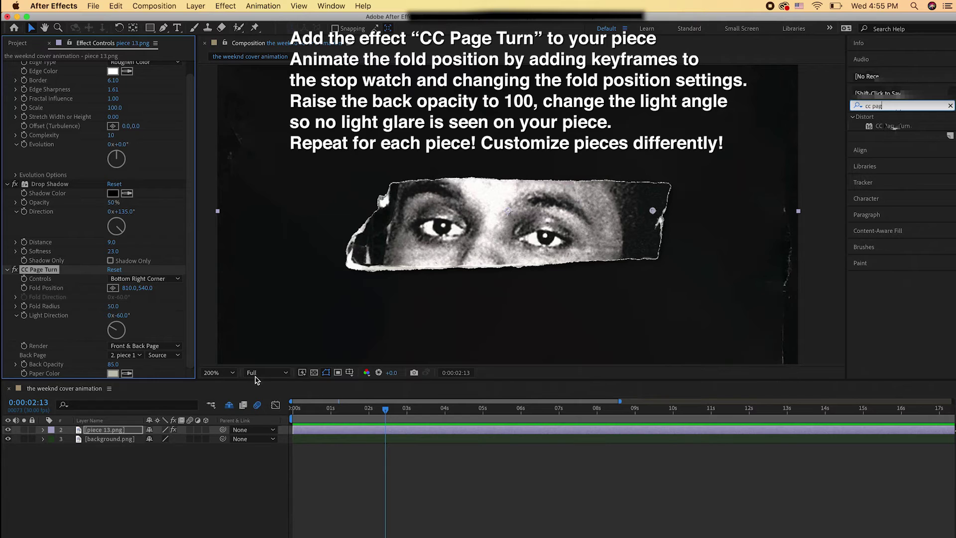
Set piece 13's CC Page Turn to back opacity 100 and light direction about 185°, with the fold position unfolded at about 666, 814.
left_click(217, 373)
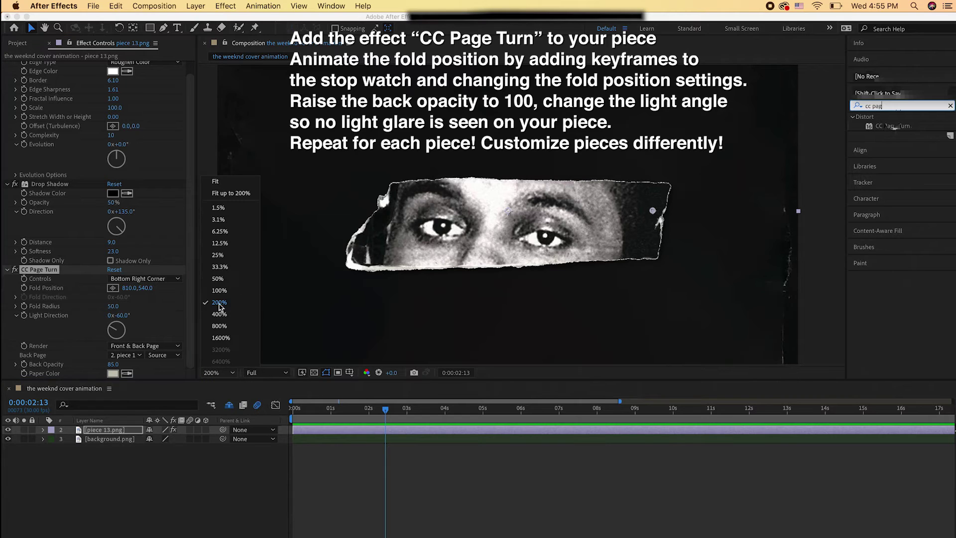
left_click(238, 182)
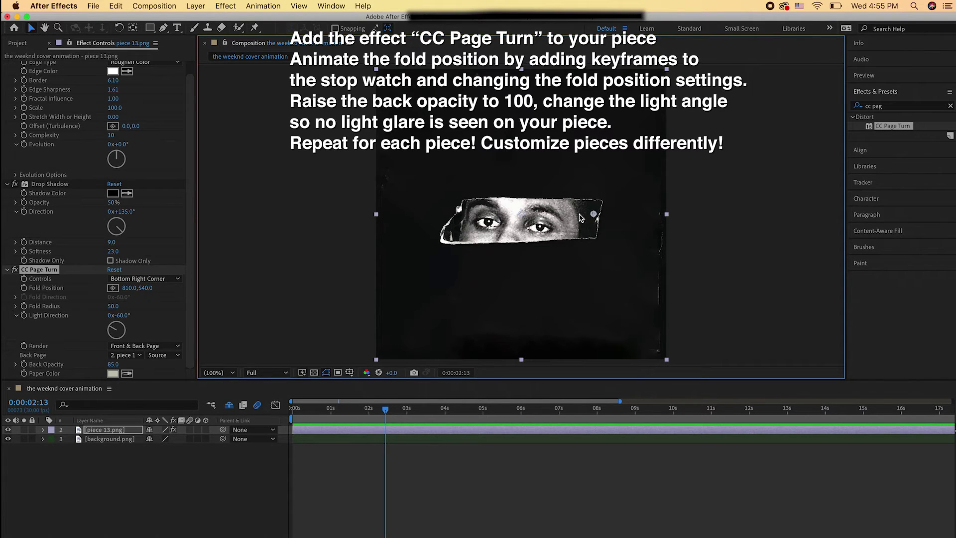
left_click_drag(592, 215, 334, 273)
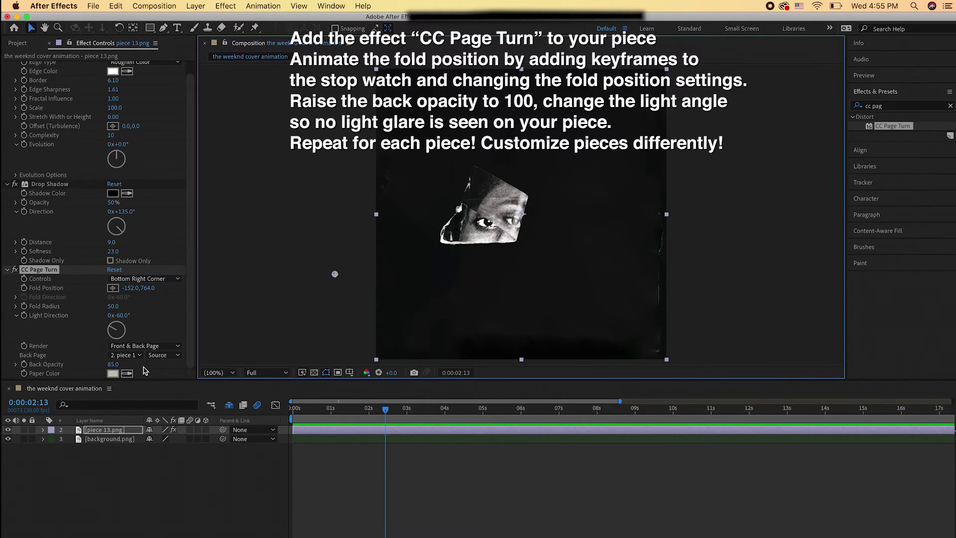
mouse_move(119, 327)
left_mouse_down()
mouse_move(263, 327)
mouse_move(232, 326)
left_mouse_up()
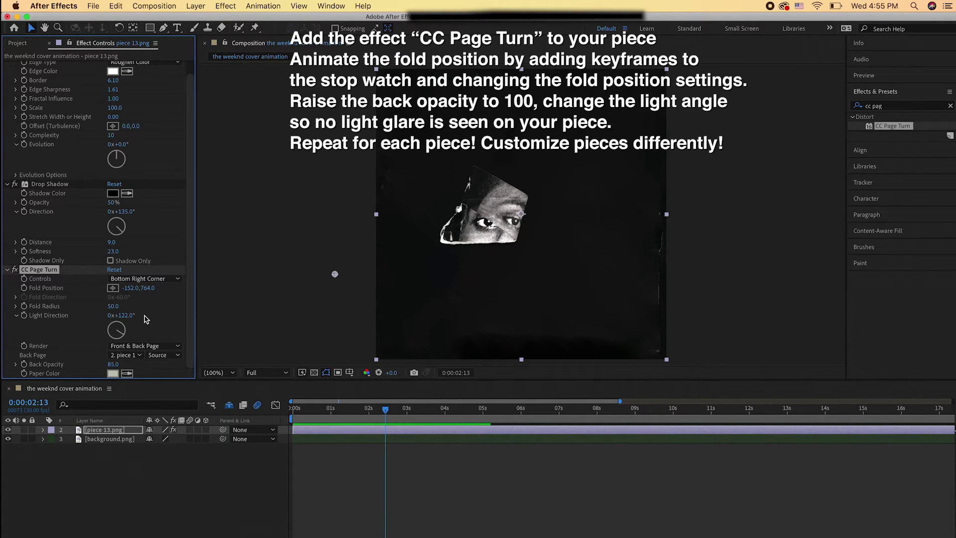
left_click_drag(113, 364, 182, 361)
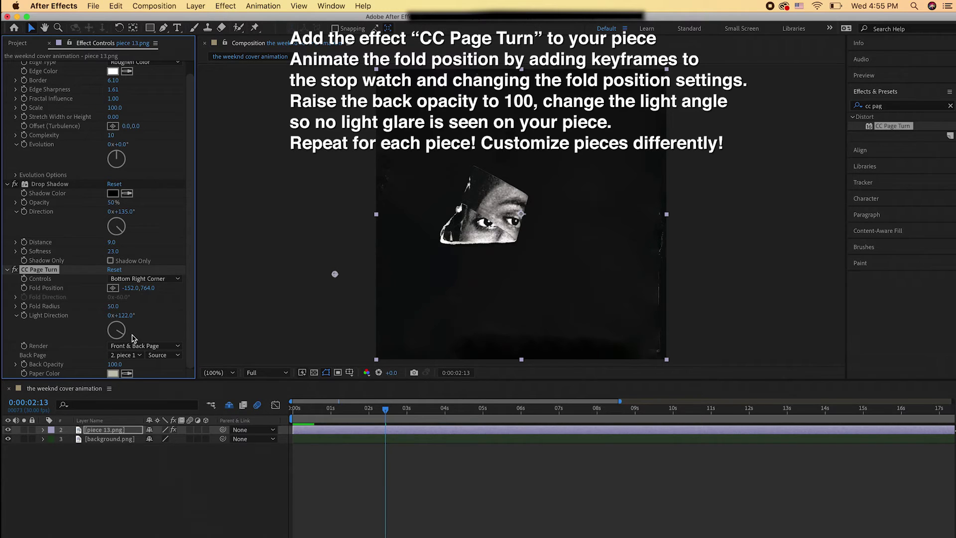
left_click_drag(412, 219, 554, 291)
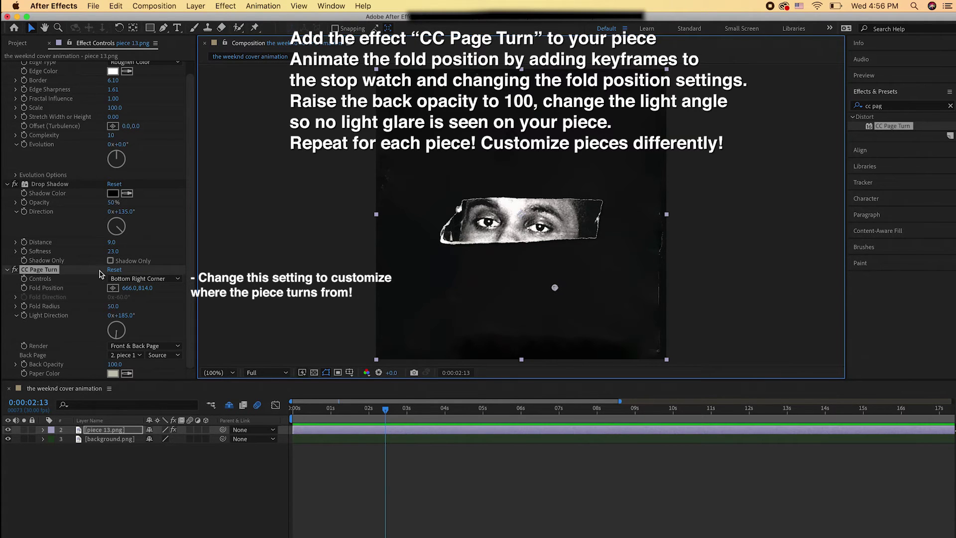
Keyframe piece 13's Fold Position, leaving it flat at about 0.7 s and folded out of view at about -1008, 256 at 0 s.
left_click(46, 299)
left_click(374, 432)
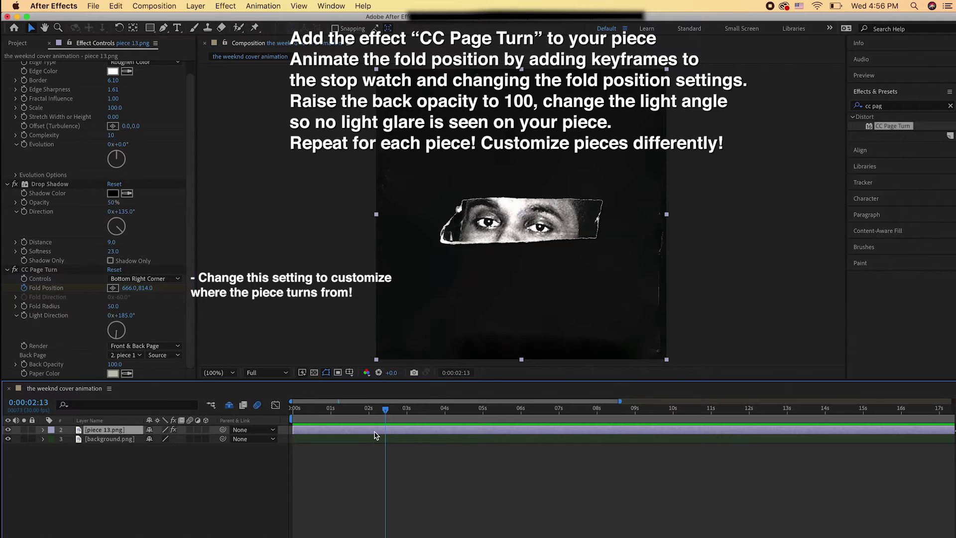
key("u")
left_click_drag(385, 448, 317, 452)
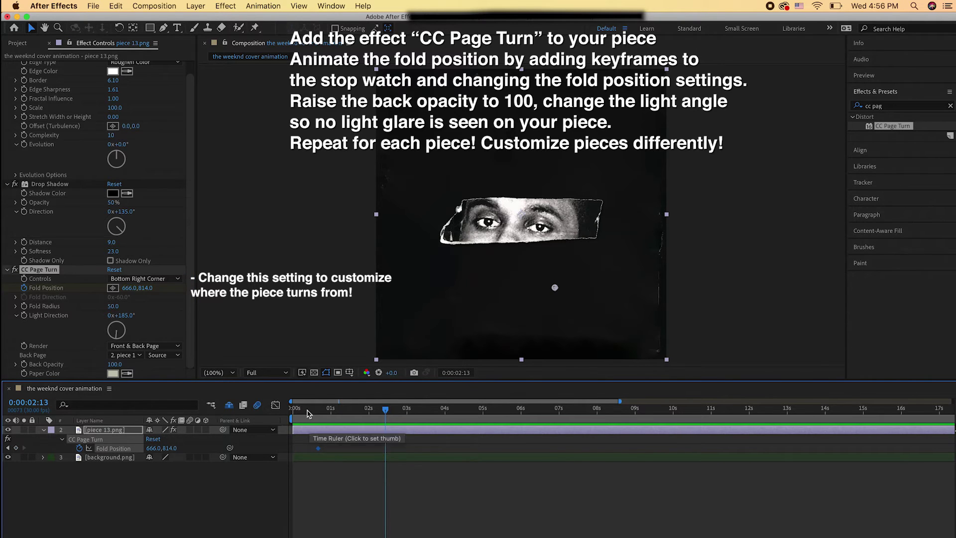
key("Home")
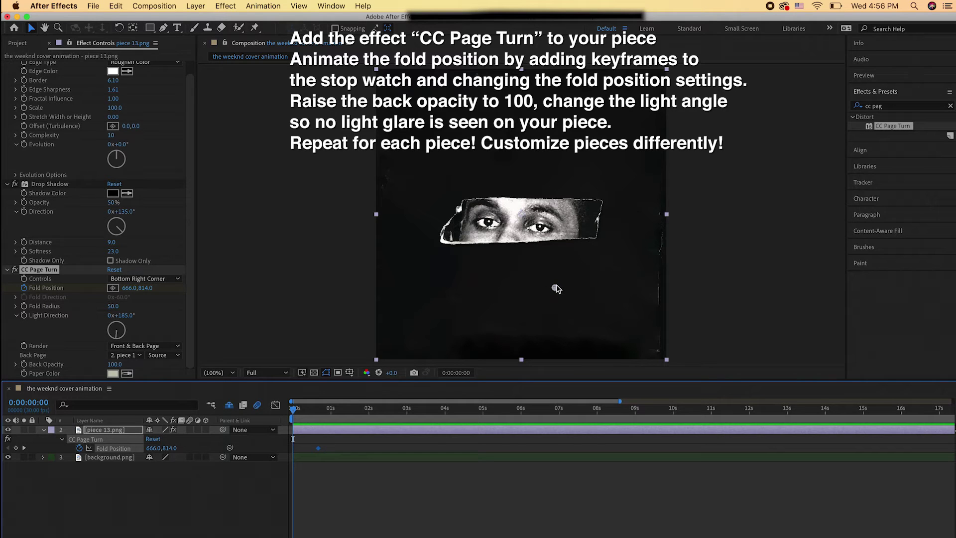
left_click_drag(554, 289, 106, 145)
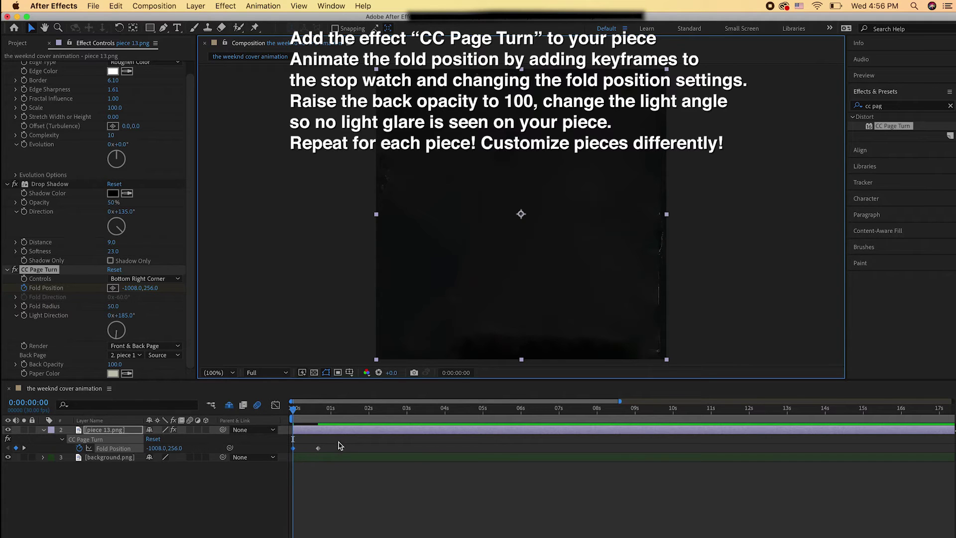
Apply Easy Ease to both Fold Position keyframes of piece 13 and preview the page turn.
left_click_drag(342, 441, 280, 453)
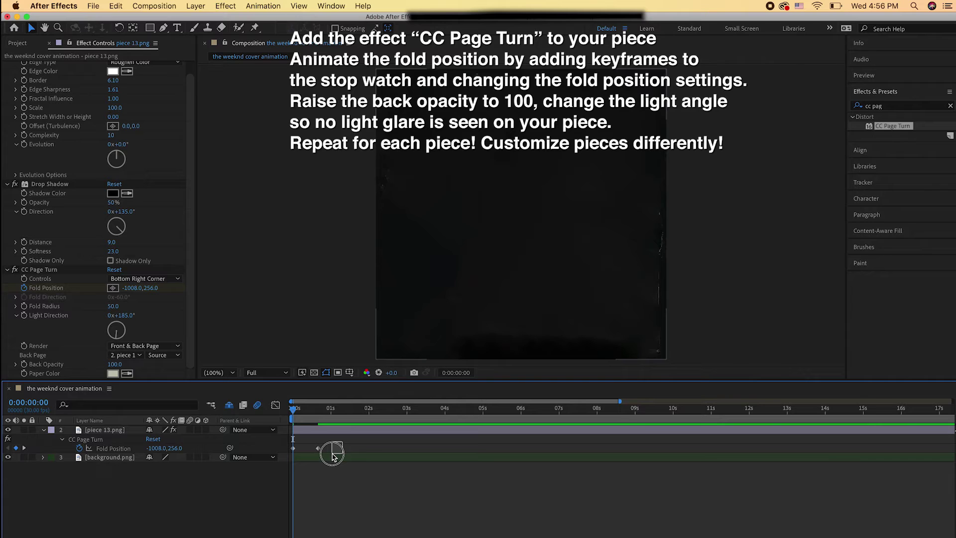
left_click(332, 454)
right_click(320, 452)
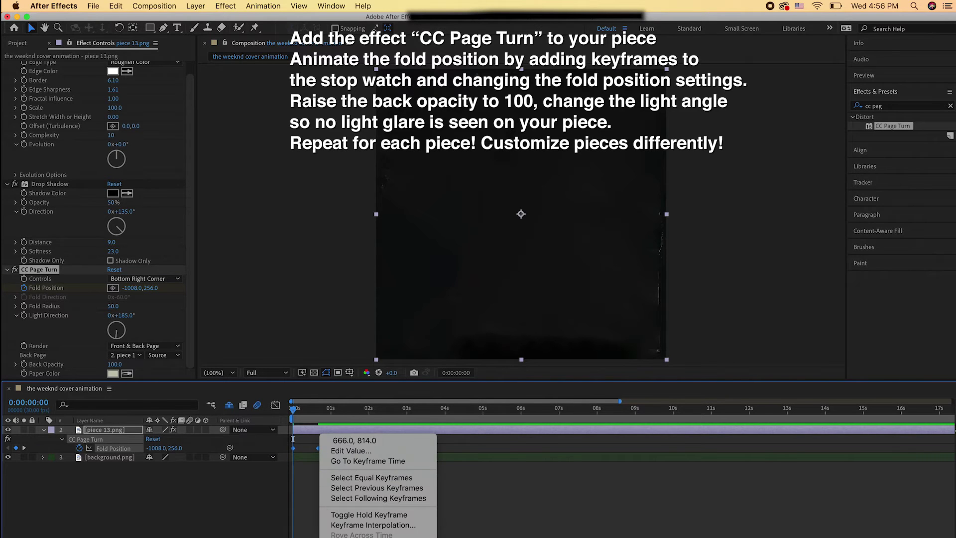
mouse_move(398, 458)
left_click(463, 493)
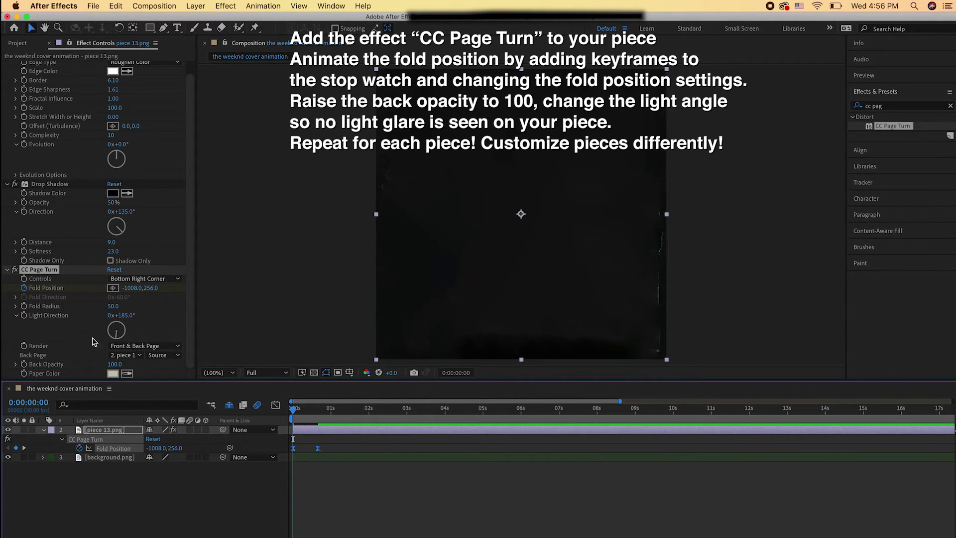
key("space")
key("space")
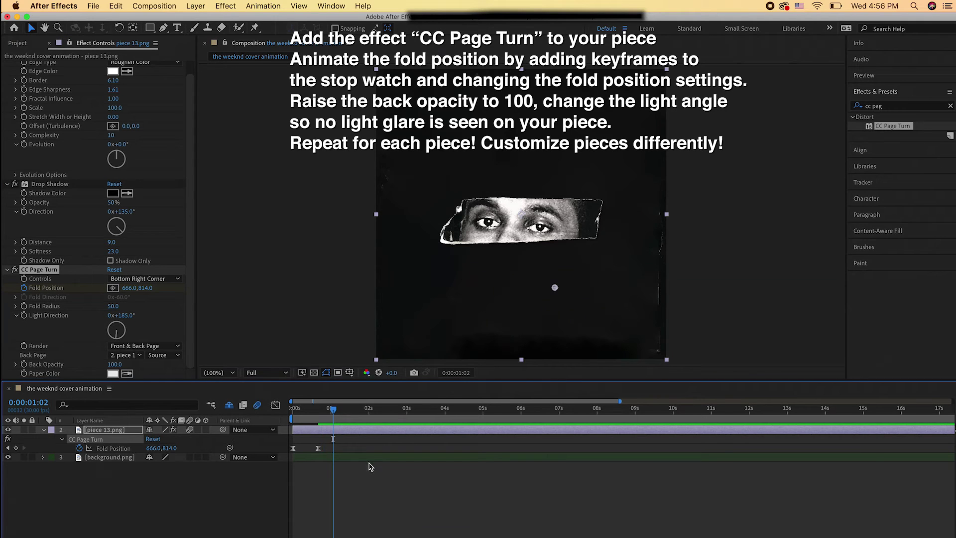
Move the second Fold Position keyframe to about 0.5 s and reshape the speed graph so the motion accelerates toward it.
left_click_drag(326, 456, 290, 437)
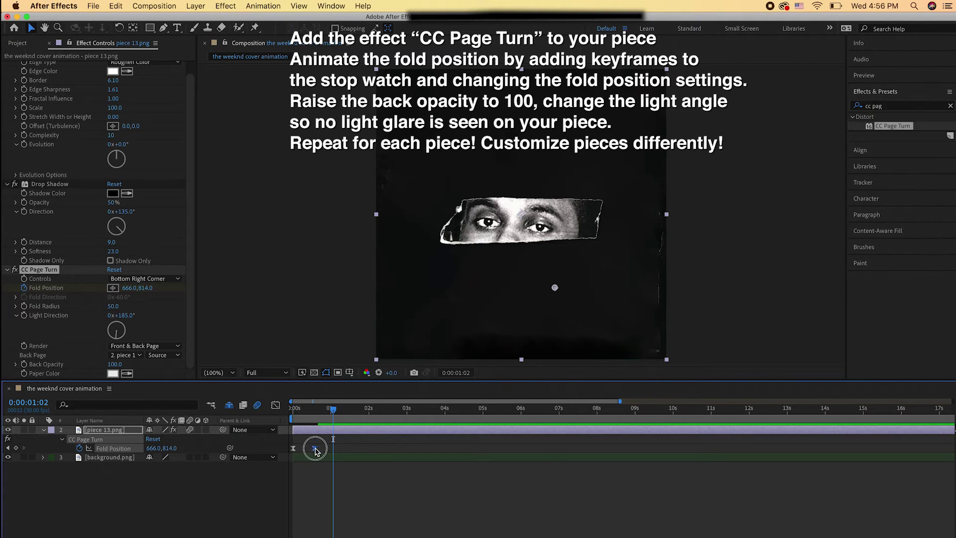
left_click(275, 405)
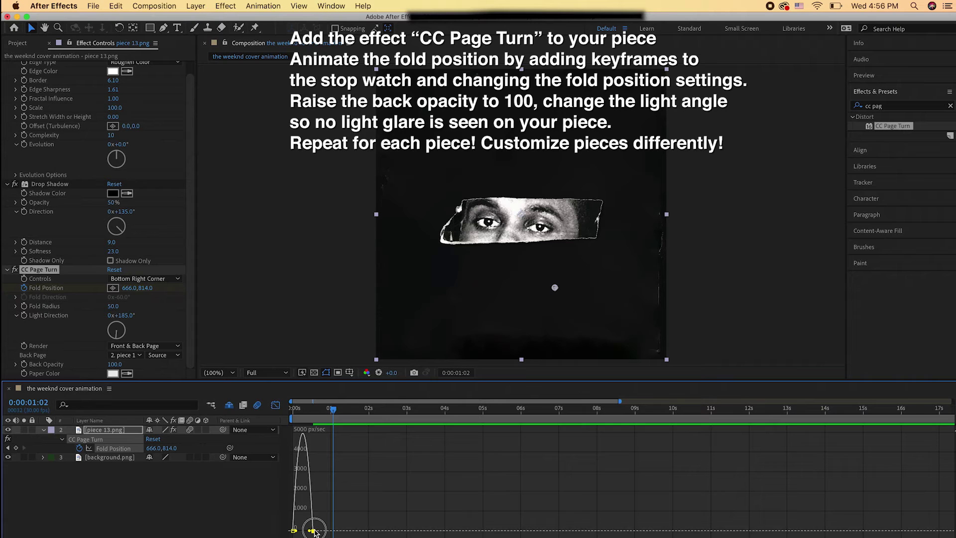
mouse_move(309, 530)
left_mouse_down()
mouse_move(325, 529)
mouse_move(299, 532)
left_mouse_up()
key("space")
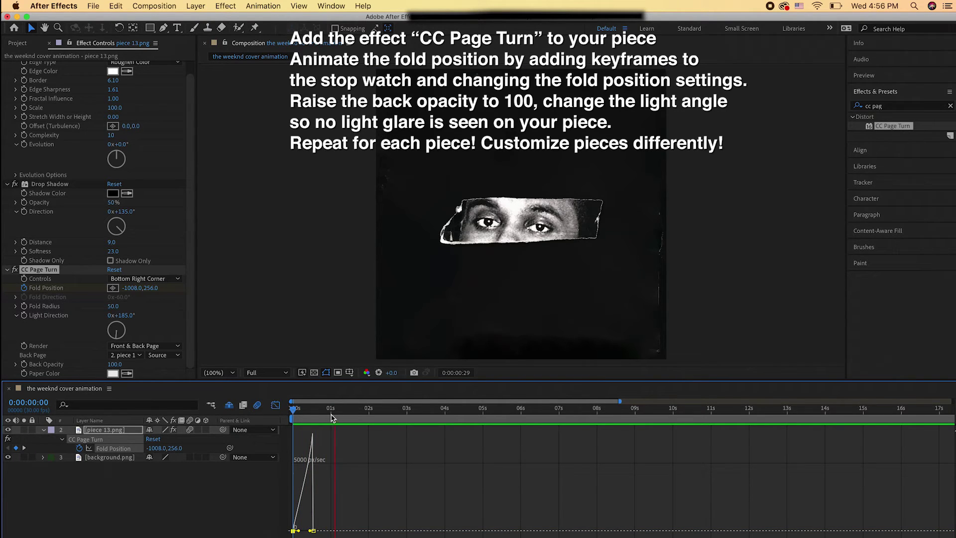
left_click(275, 405)
Shorten the page turn by moving the second Fold Position keyframe to about 0.4 s, and preview it from the start.
left_click(312, 450)
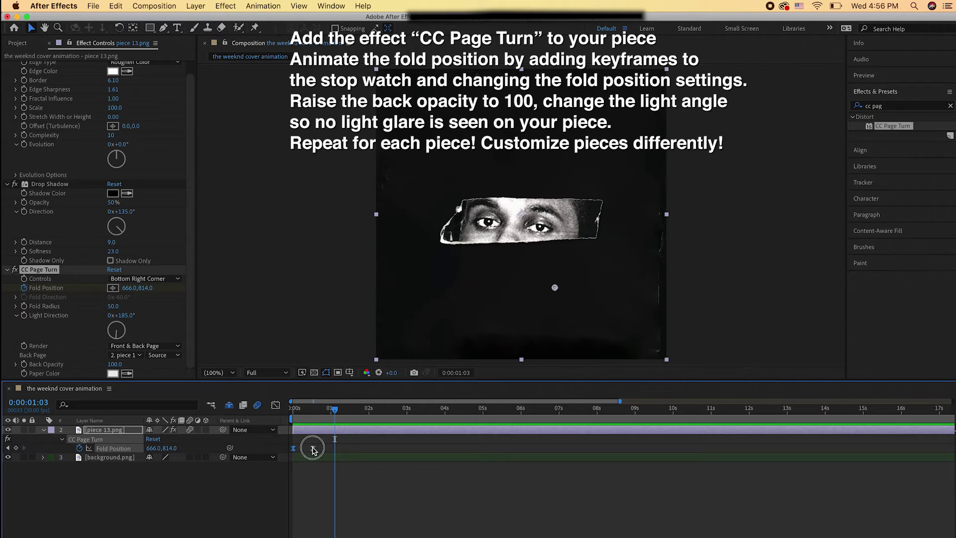
left_click_drag(313, 448, 307, 447)
left_click(306, 402)
left_click_drag(301, 414, 274, 421)
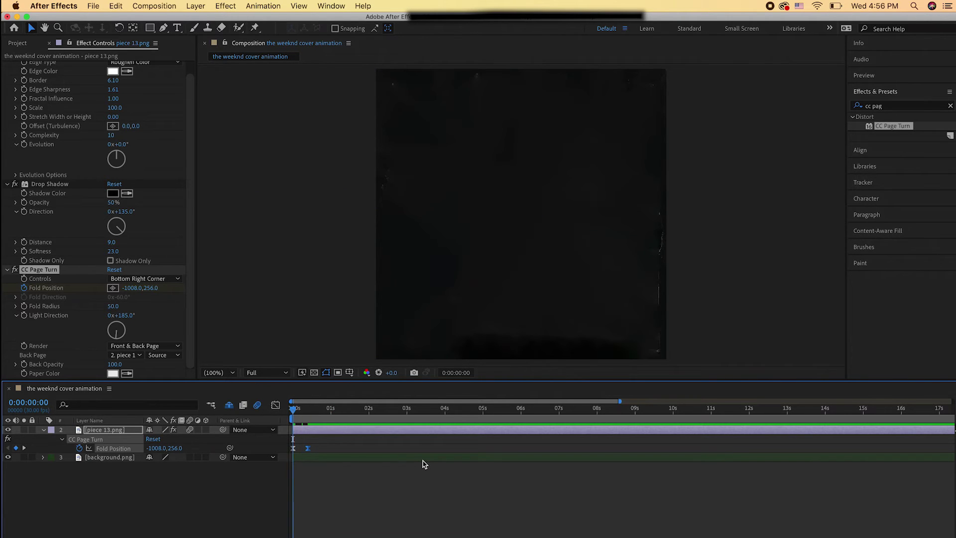
key("space")
key("space")
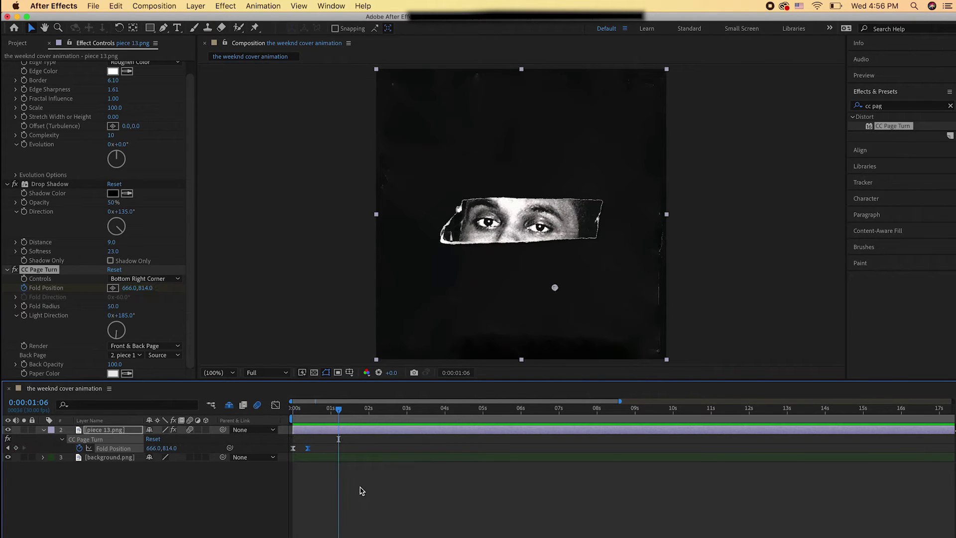
Add the expression wiggle(3,3) to the Position property of the piece 13.png layer.
left_click(83, 431)
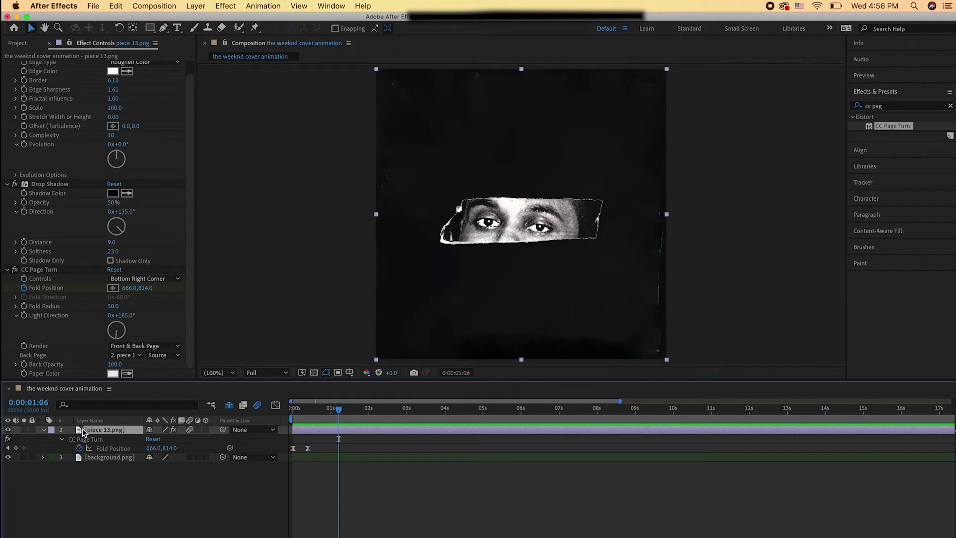
key("p")
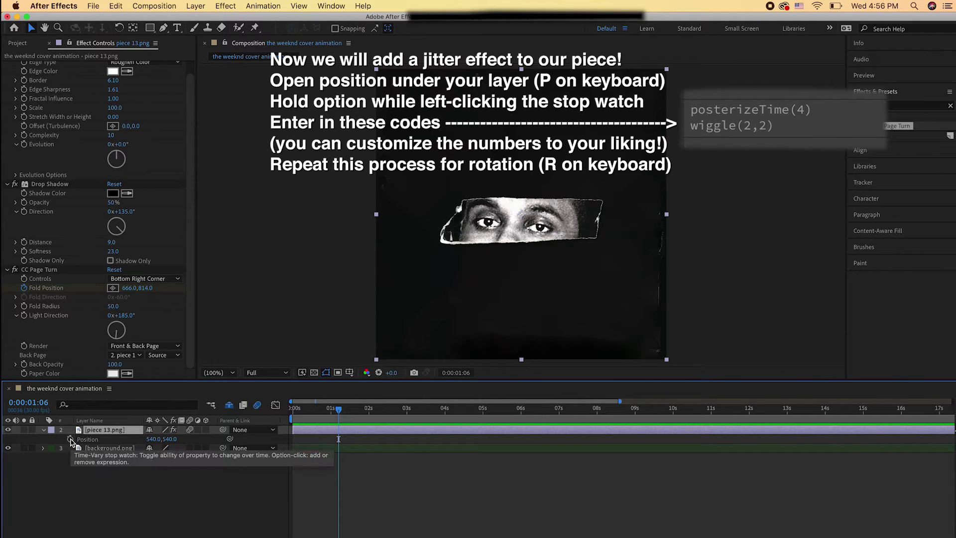
left_click(70, 439, "alt")
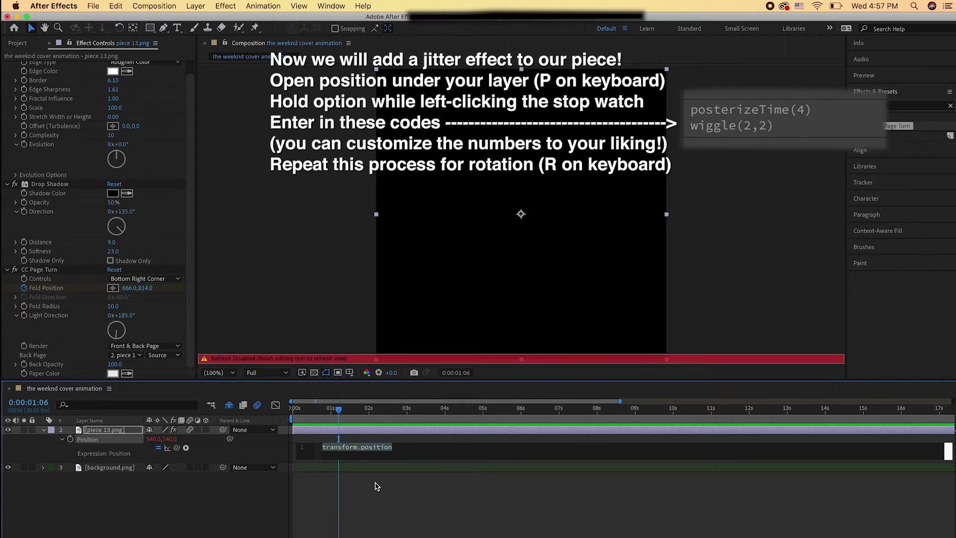
type("wiggl")
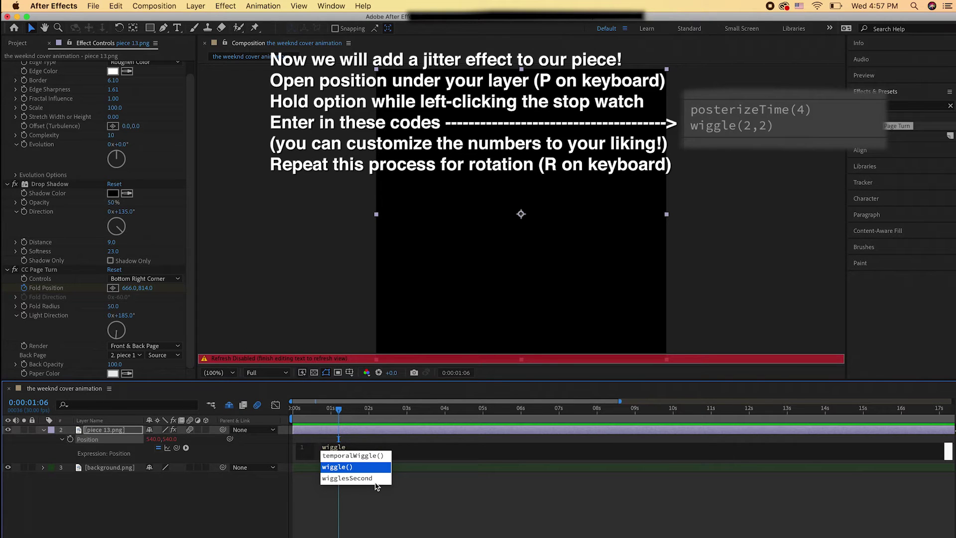
type("e")
key("Return")
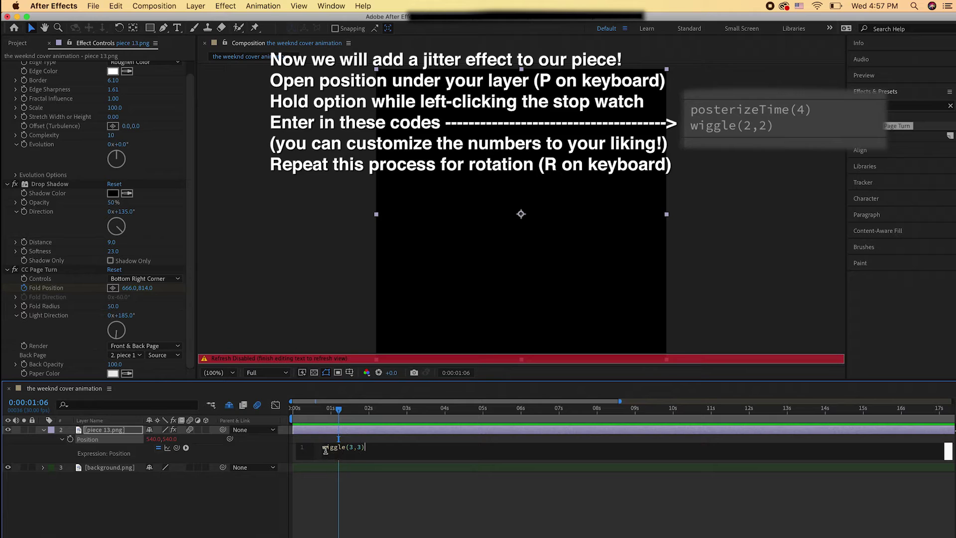
Insert posterizeTime(3) above the wiggle line in the Position expression, apply it and preview the jitter.
key("Return")
type("posteri")
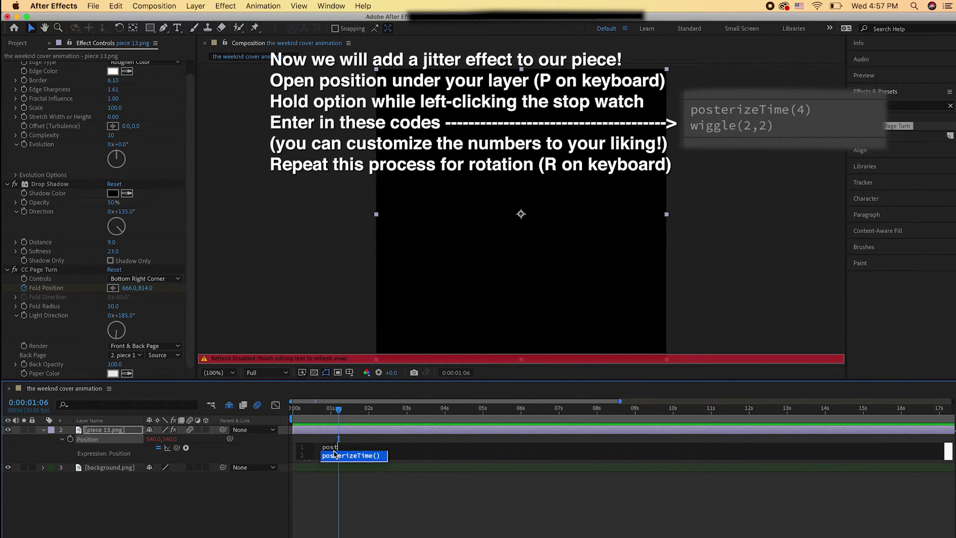
type("z")
left_click(364, 455)
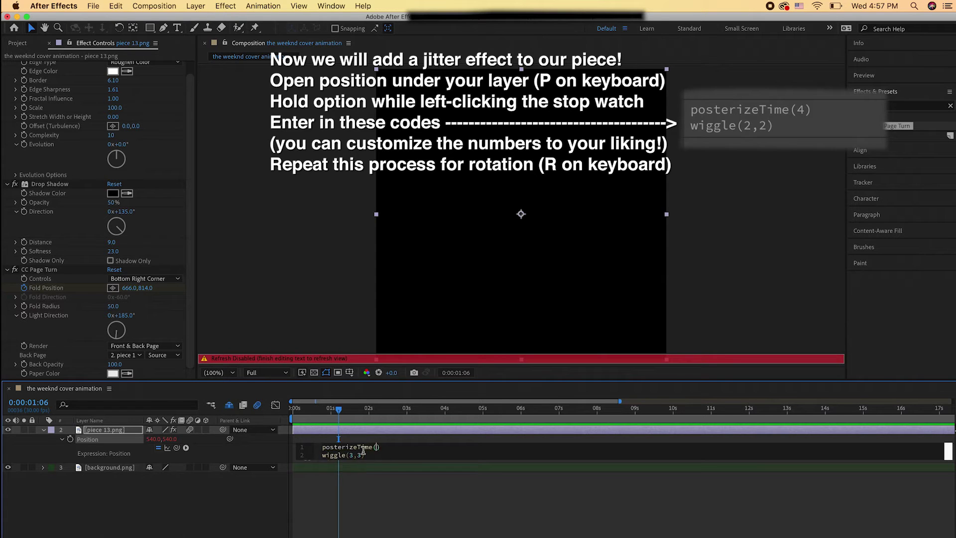
left_click(410, 479)
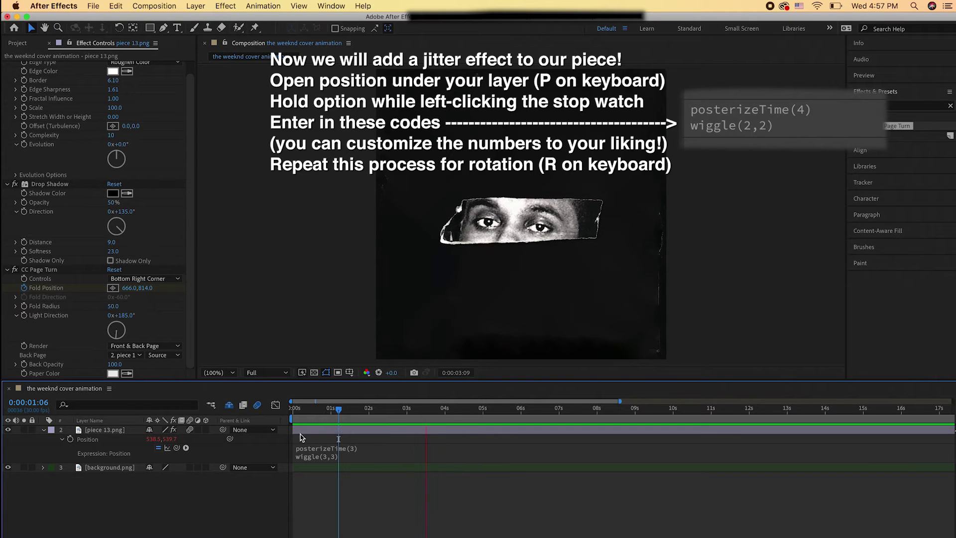
key("space")
Change the Position expression to posterizeTime(6) and wiggle(6,3), and preview the faster jitter.
left_click(322, 456)
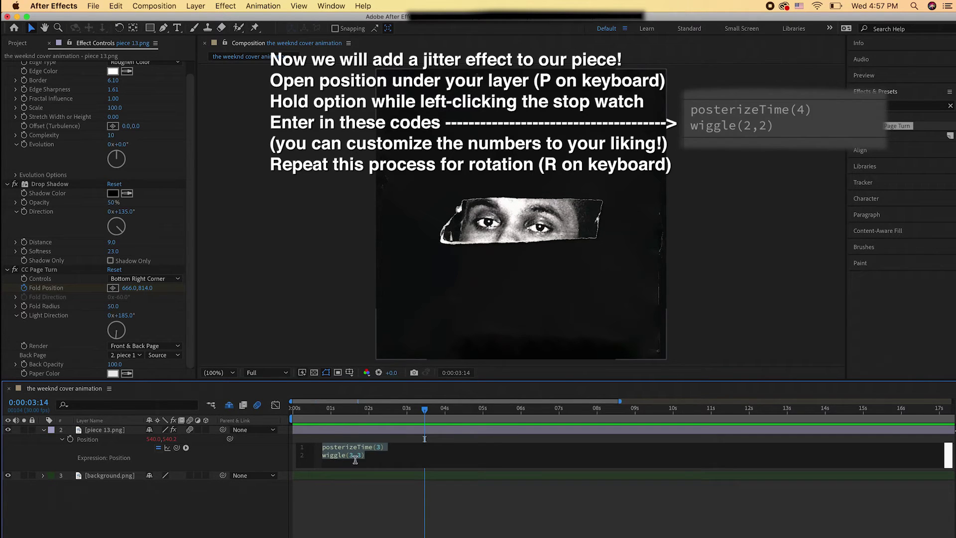
left_click(350, 455)
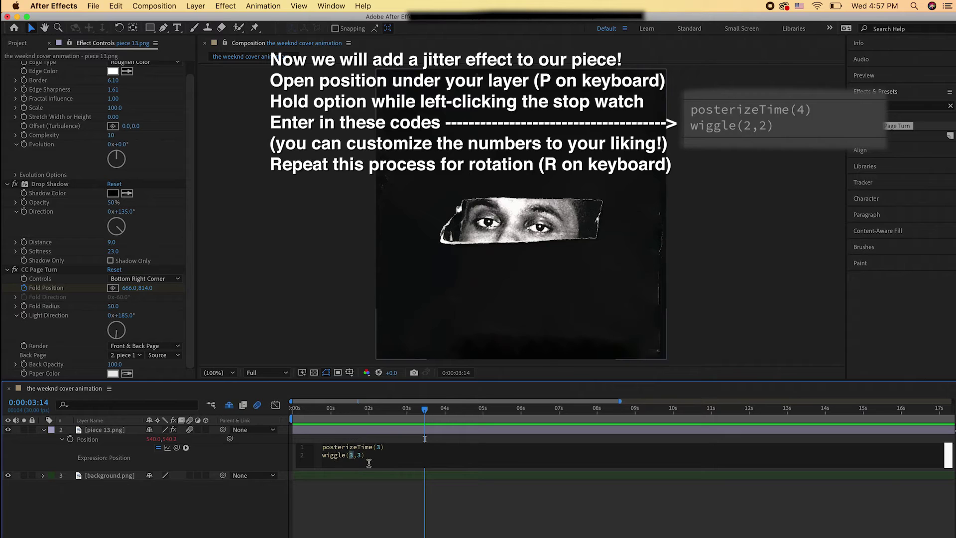
left_click(386, 438)
key("space")
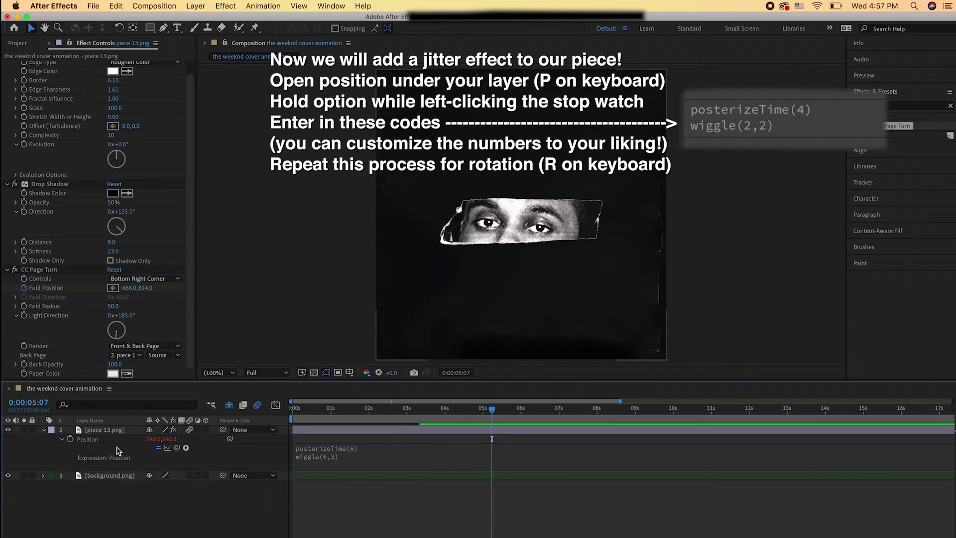
Add the expression wiggle(2,2) to the Rotation property of the piece 13.png layer.
left_click(85, 430)
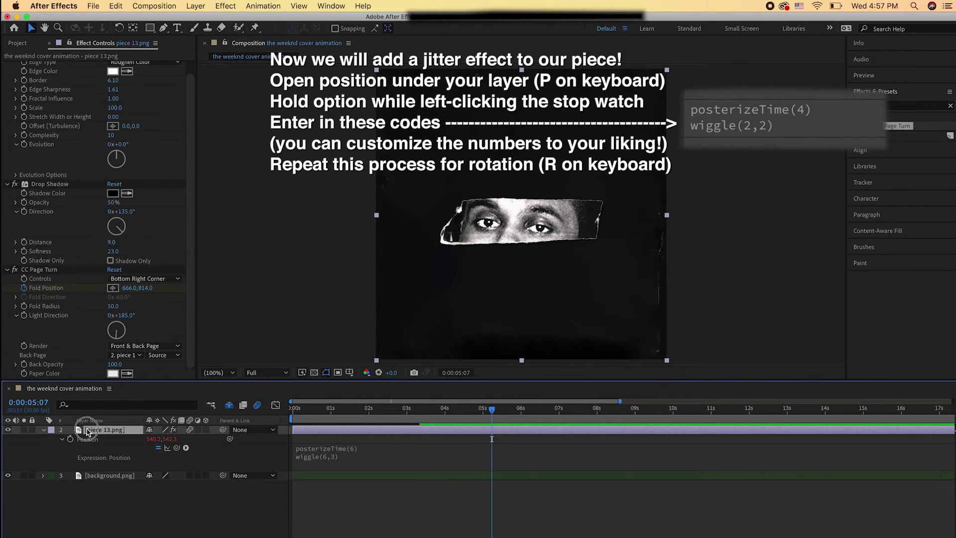
key("r")
left_click(70, 439, "alt")
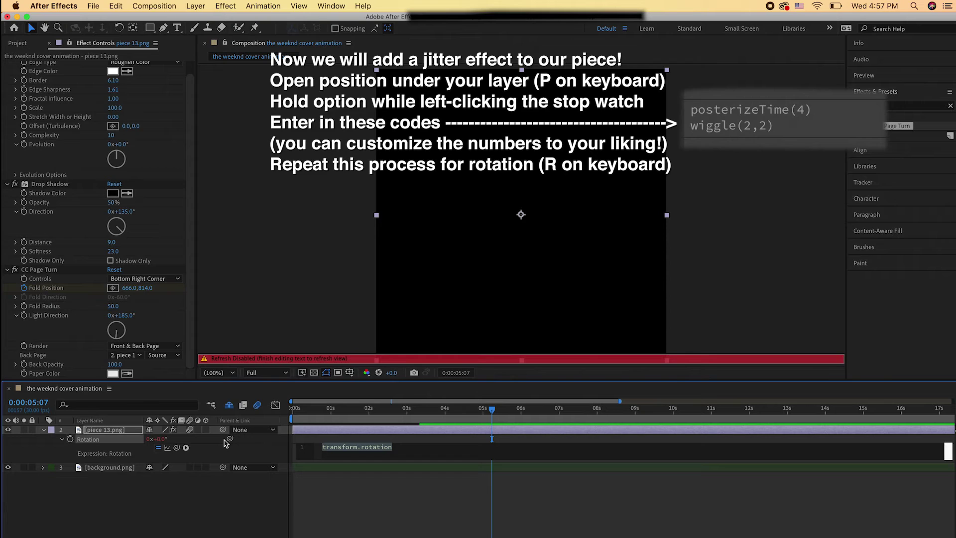
type("po")
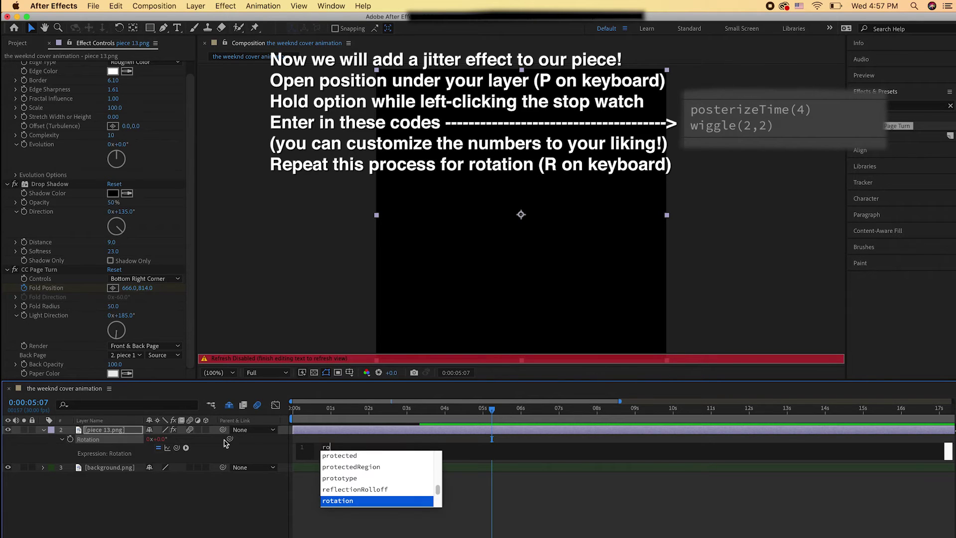
key("BackSpace")
key("BackSpace")
type("wiggle")
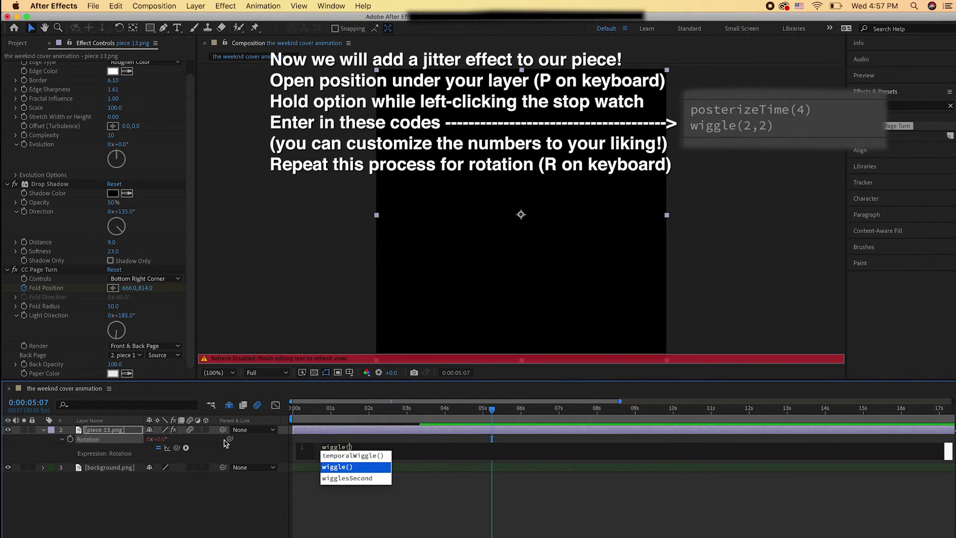
type("(")
key("Escape")
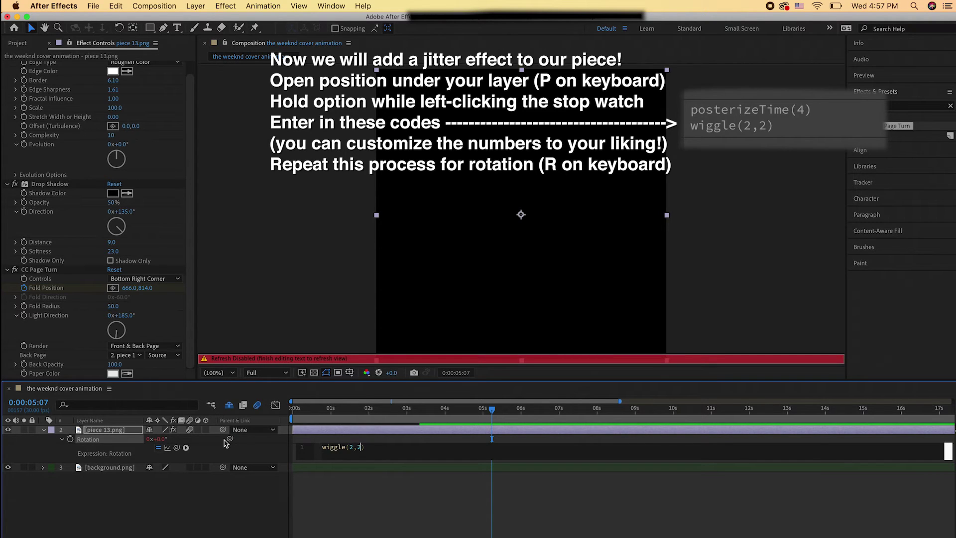
Insert posterizeTime(2) above the wiggle line in the Rotation expression, apply it and preview the rotation jitter.
left_click(323, 448)
key("Return")
type("poste")
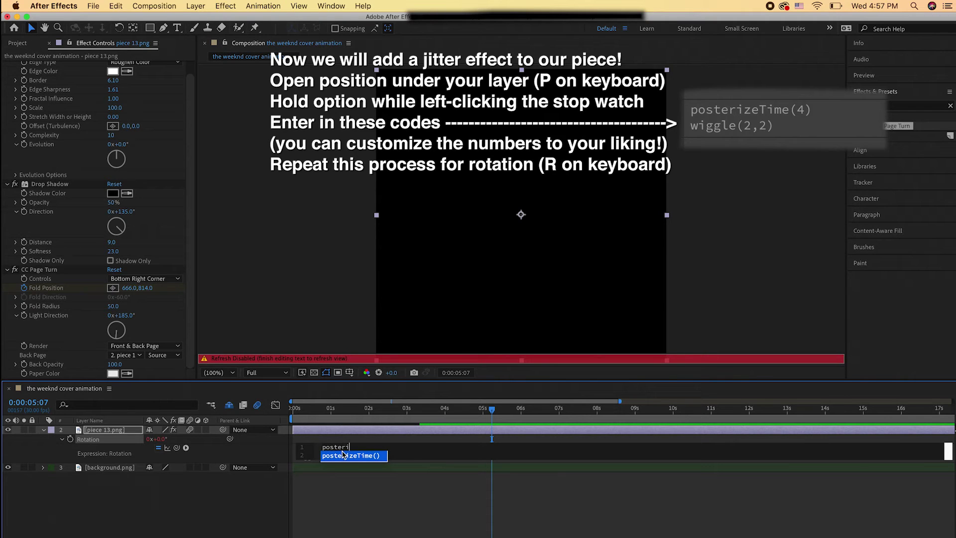
type("ri")
left_click(349, 456)
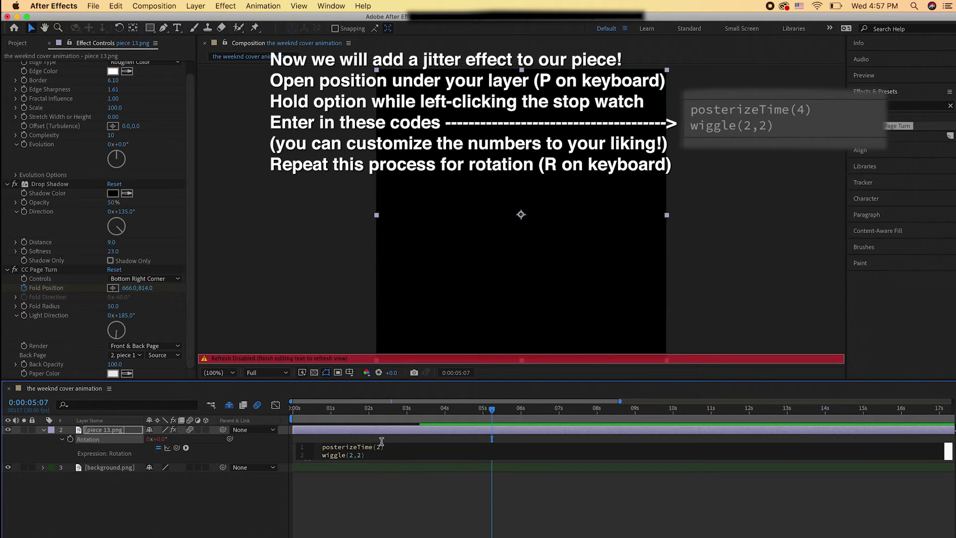
left_click(381, 441)
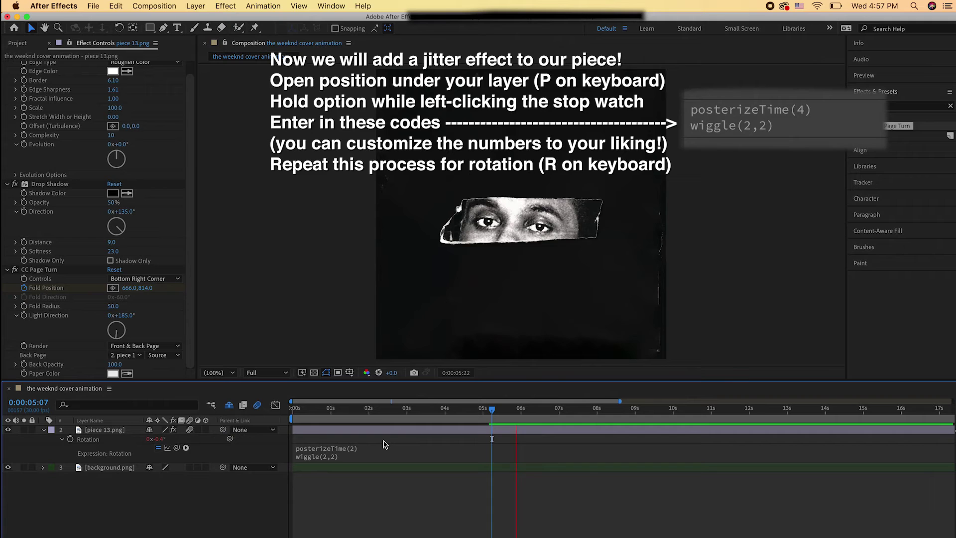
Change the wiggle line of the Rotation expression to wiggle(4,2).
left_click(326, 459)
left_click(354, 456)
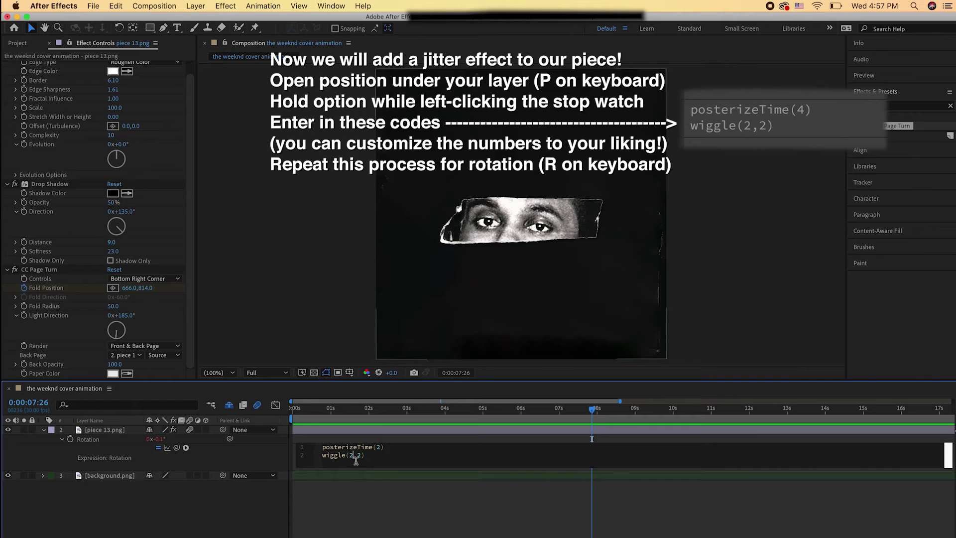
left_click(399, 466)
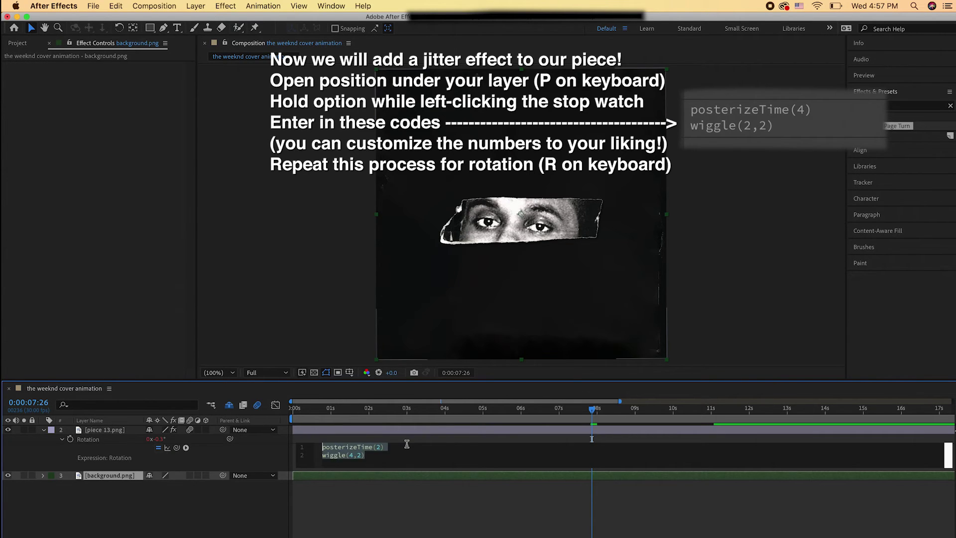
key("BackSpace")
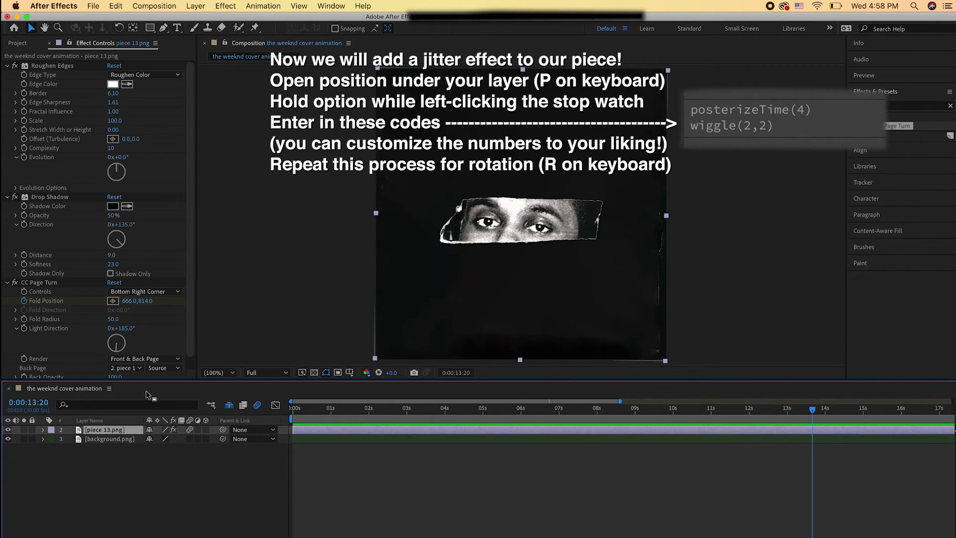
left_click(161, 291)
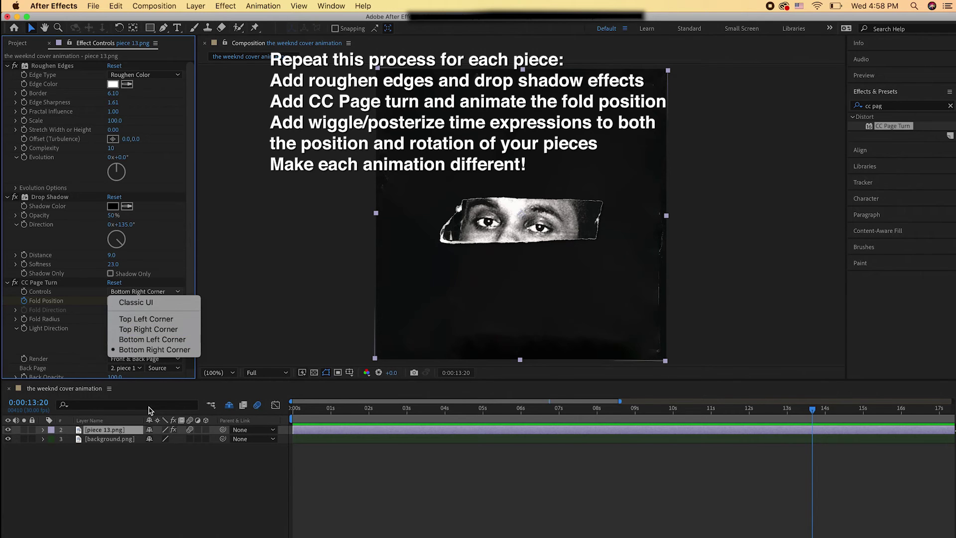
left_click(156, 290)
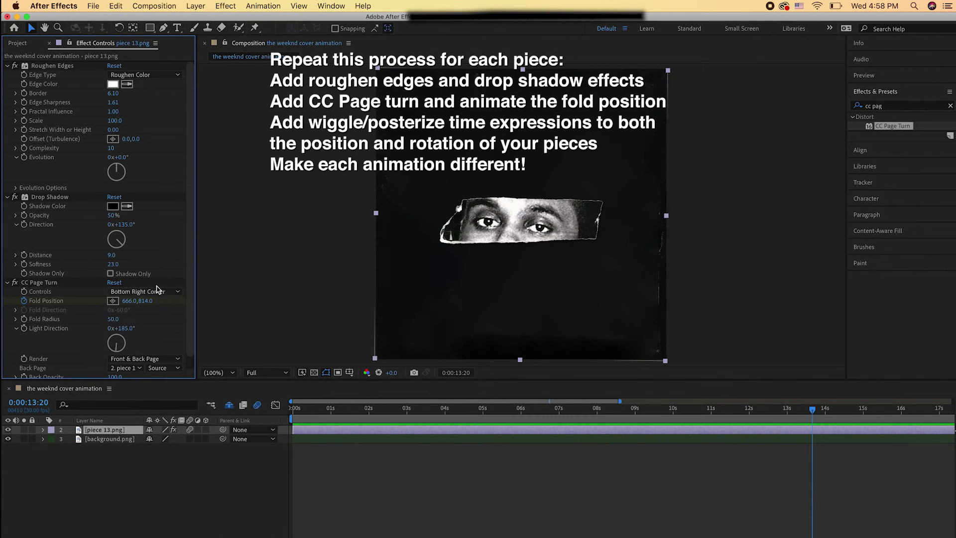
left_click(70, 198)
left_click(116, 5)
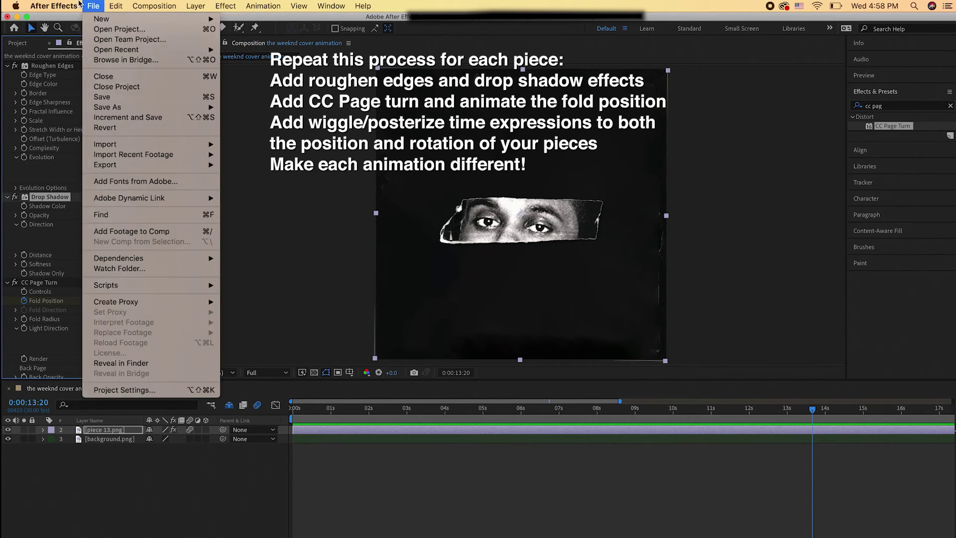
left_click(110, 5)
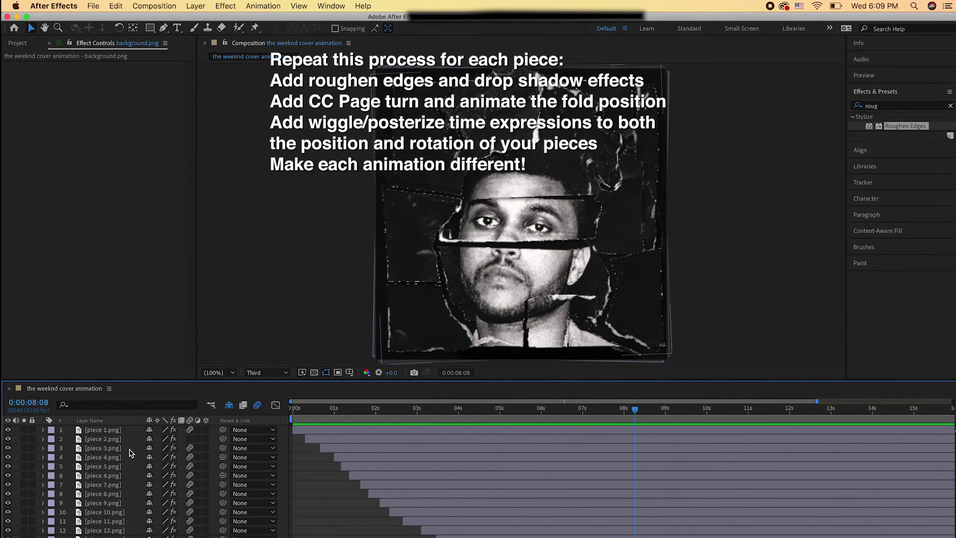
Examine the Roughen Edges, Drop Shadow and CC Page Turn settings on several piece layers, from piece 13 up to piece 1.
left_click(121, 536)
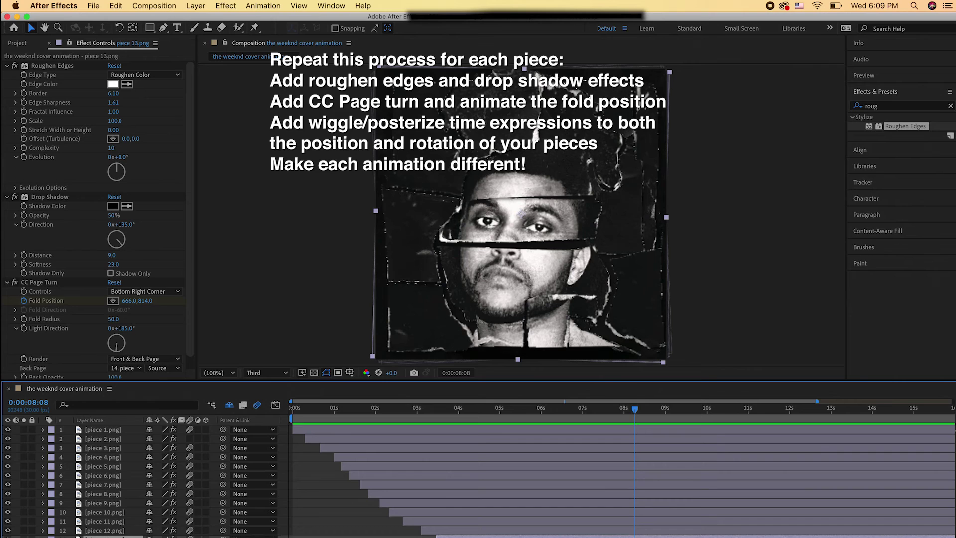
left_click(121, 530)
left_click(121, 520)
left_click(121, 485)
left_click(122, 448)
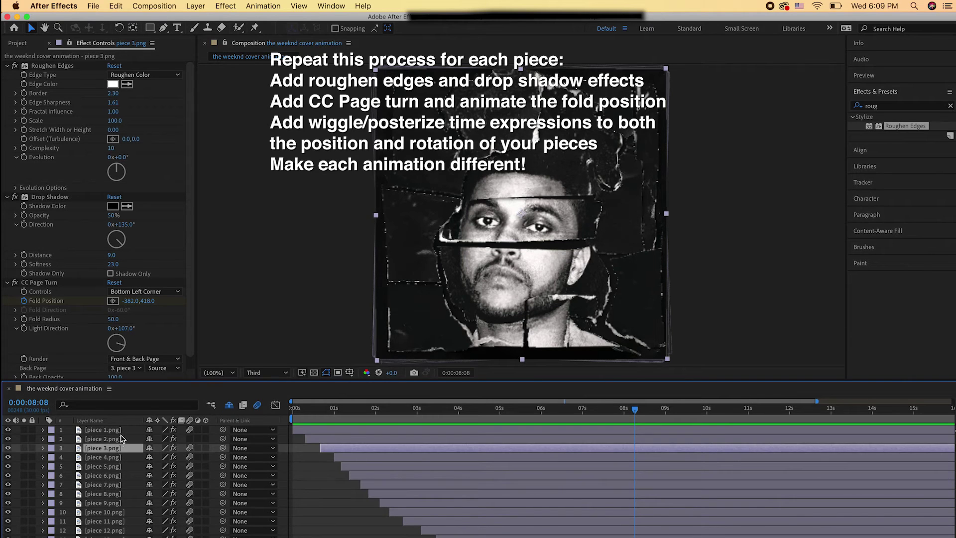
left_click(123, 430)
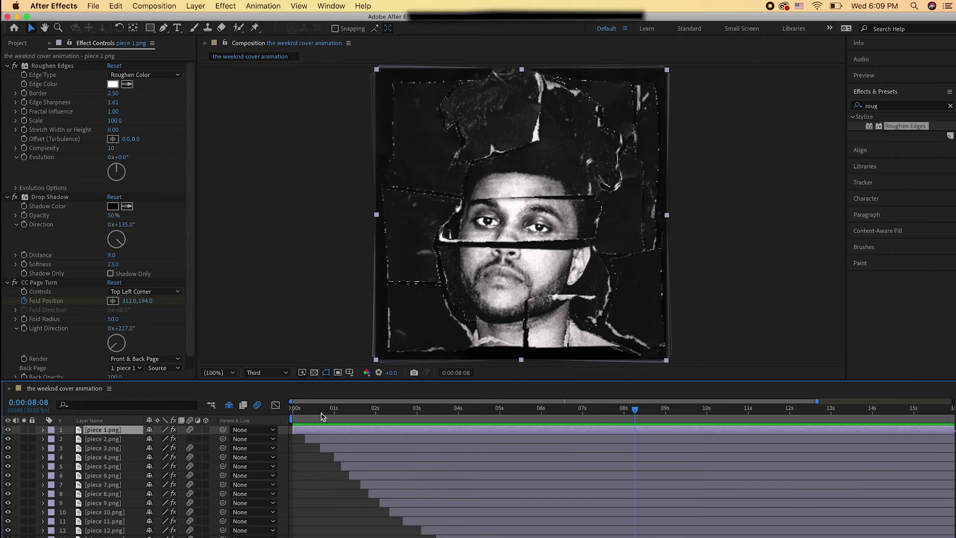
Preview the full cover animation from the start of the composition.
key("Home")
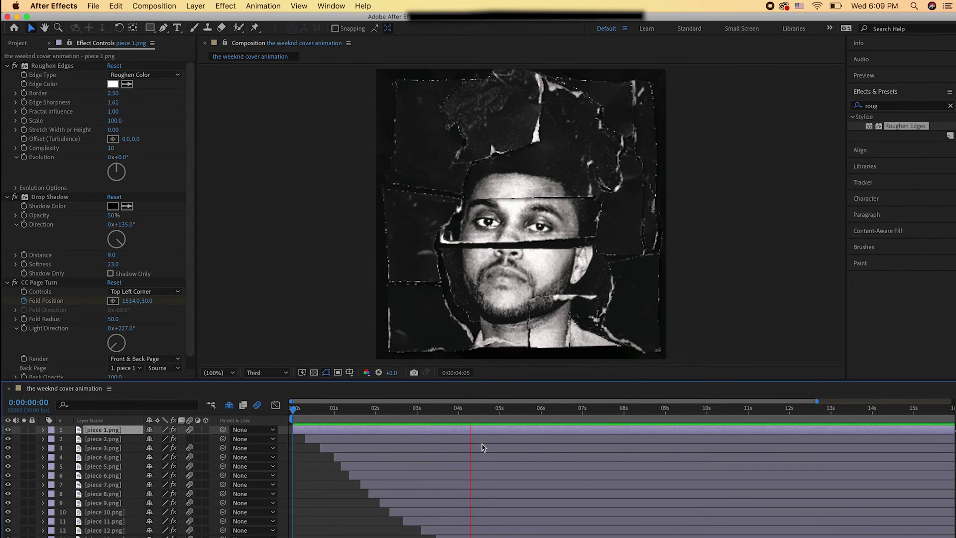
key("space")
left_click(321, 469)
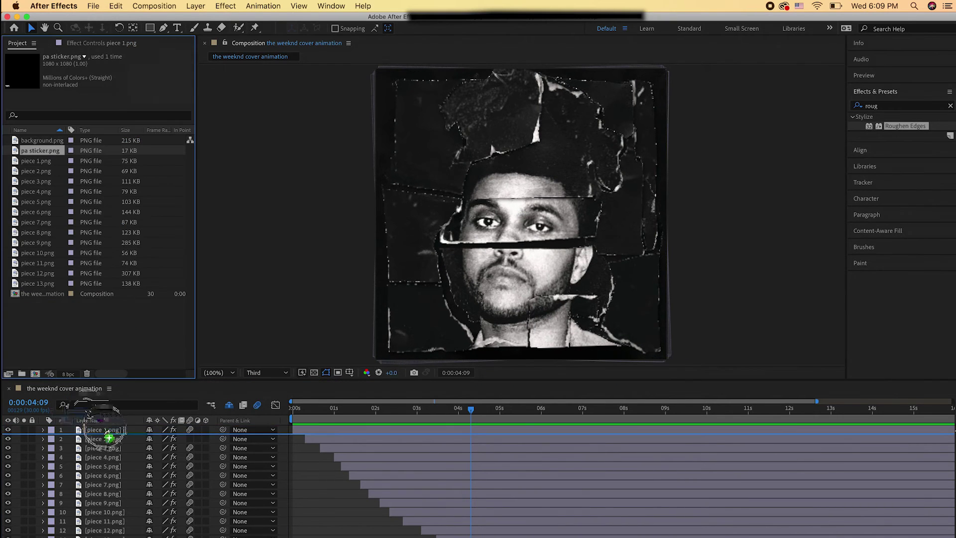
Place pa sticker.png as the top layer and apply Roughen Edges with the Roughen Color edge type and a white edge color.
left_click_drag(111, 427, 111, 429)
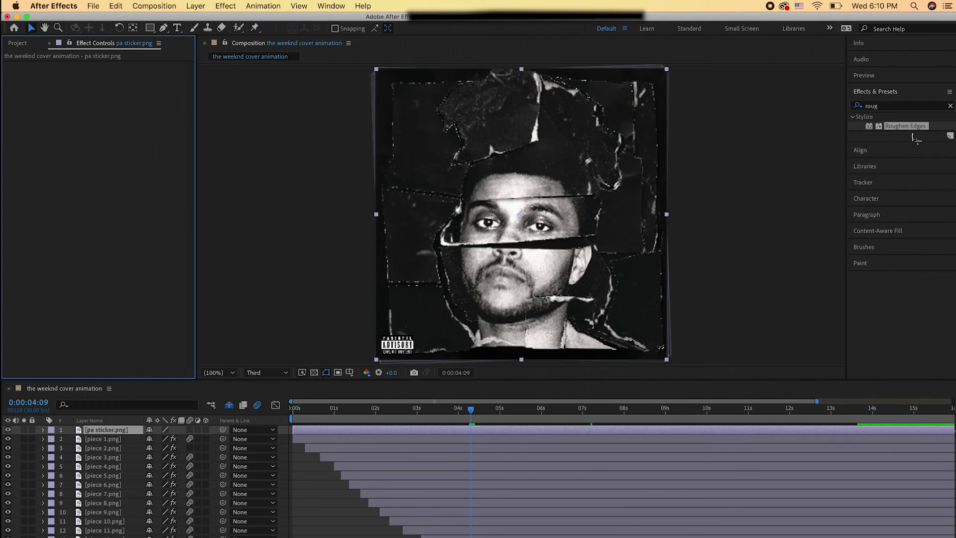
left_click(145, 74)
left_click_drag(914, 136, 329, 101)
left_click(131, 96)
left_click(112, 83)
left_click(56, 242)
Inspect the sticker at 400% and Full resolution, and set Roughen Edges to Border 51.80, Edge Sharpness 6.58 and Complexity 6.
left_click(290, 243)
scroll(380, 358, "up", 2)
left_click(267, 372)
left_click(273, 396)
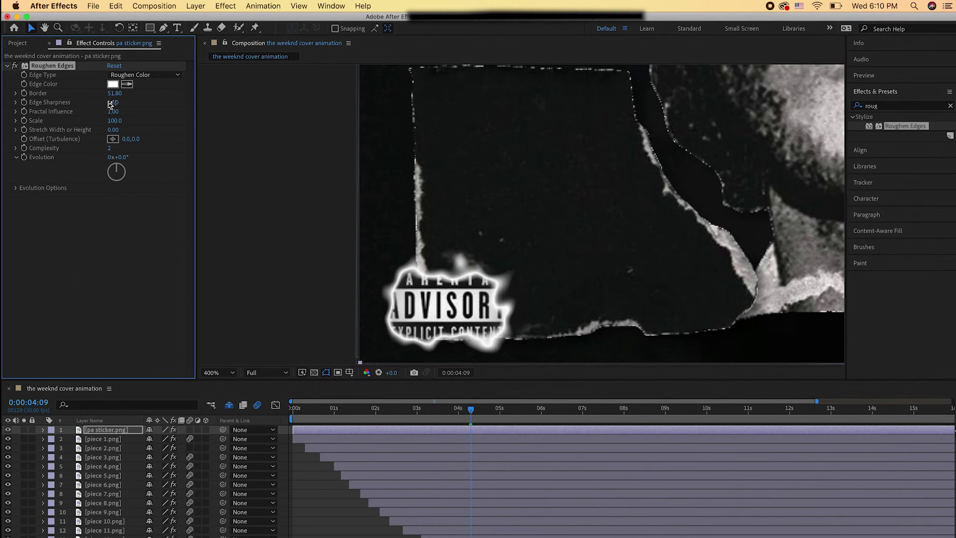
left_click_drag(111, 102, 456, 124)
left_click_drag(110, 148, 170, 150)
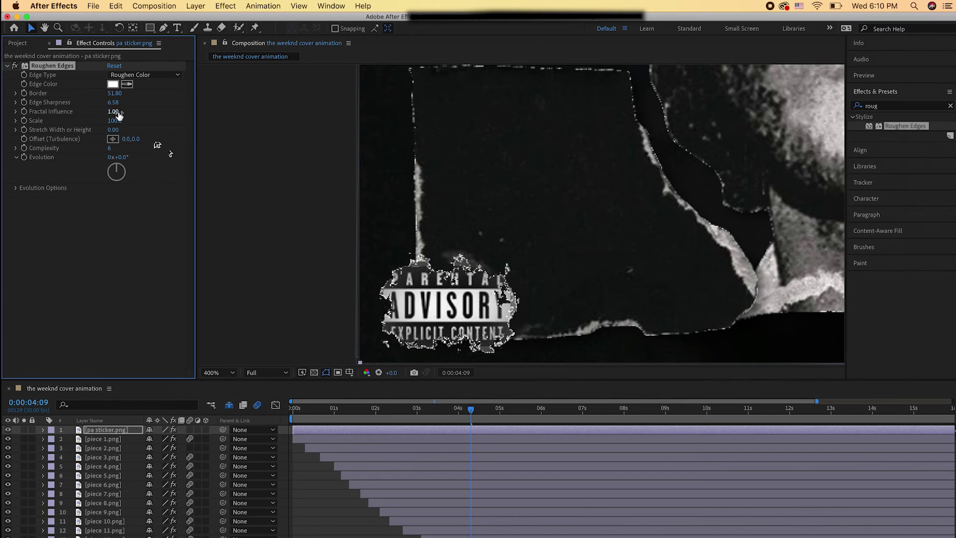
Keyframe the sticker's Roughen Edges Border at 203.10 at 0:00:04:09 and at 0 at 0:00:03:27.
left_click(471, 428)
left_click_drag(113, 93, 314, 109)
left_click(24, 93)
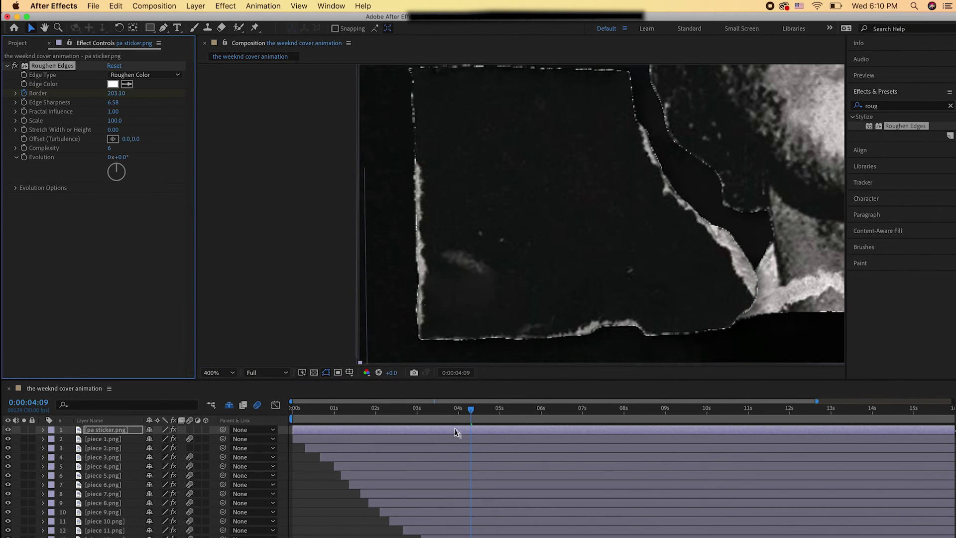
key("u")
left_click(454, 408)
type("0")
key("Return")
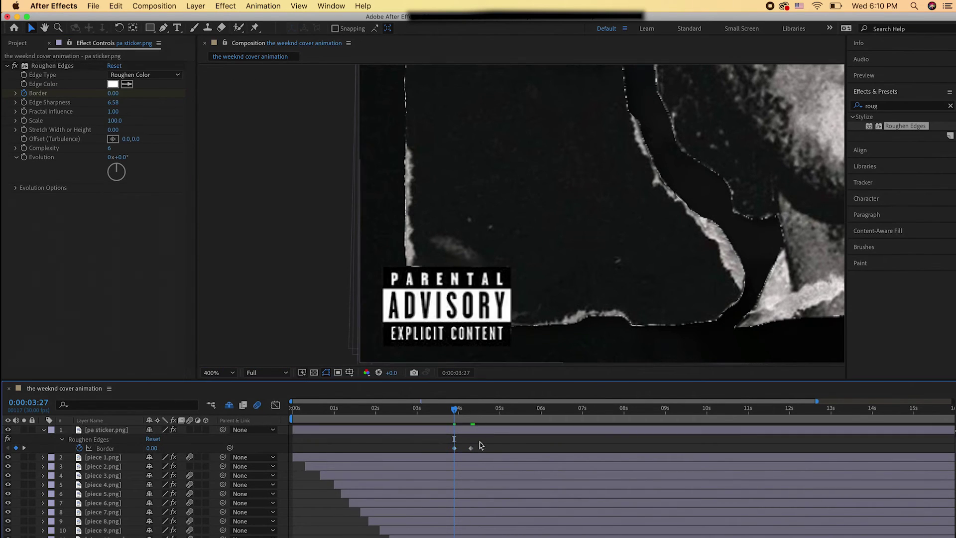
Trim the pa sticker.png layer to start at 0:00:03:27 and change its label color.
key("alt+bracketleft")
left_click(52, 429)
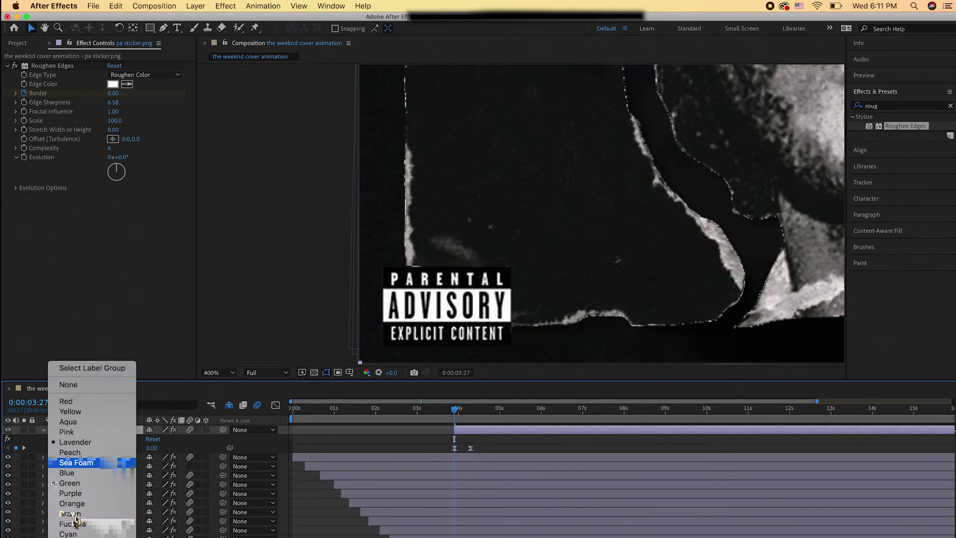
left_click(60, 396)
key("alt+slash")
At Third resolution, move the sticker's Border keyframes to about 4.4 s and 5.1 s, and trim the layer to start at the first keyframe.
left_click(284, 373)
left_click(280, 420)
scroll(370, 355, "up", 2)
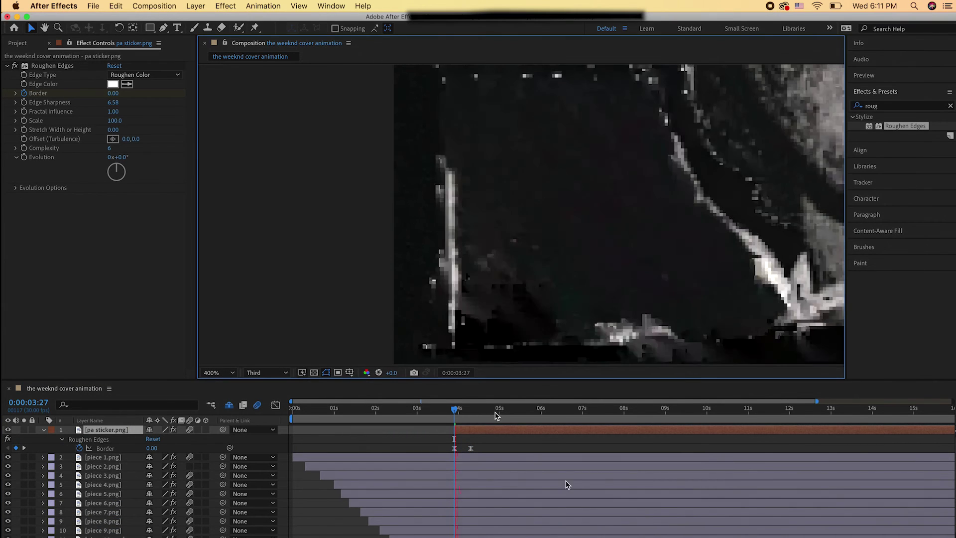
left_click(488, 409)
left_click_drag(470, 448, 503, 448)
left_click(497, 409)
left_click(8, 447)
key("alt+bracketleft")
key("space")
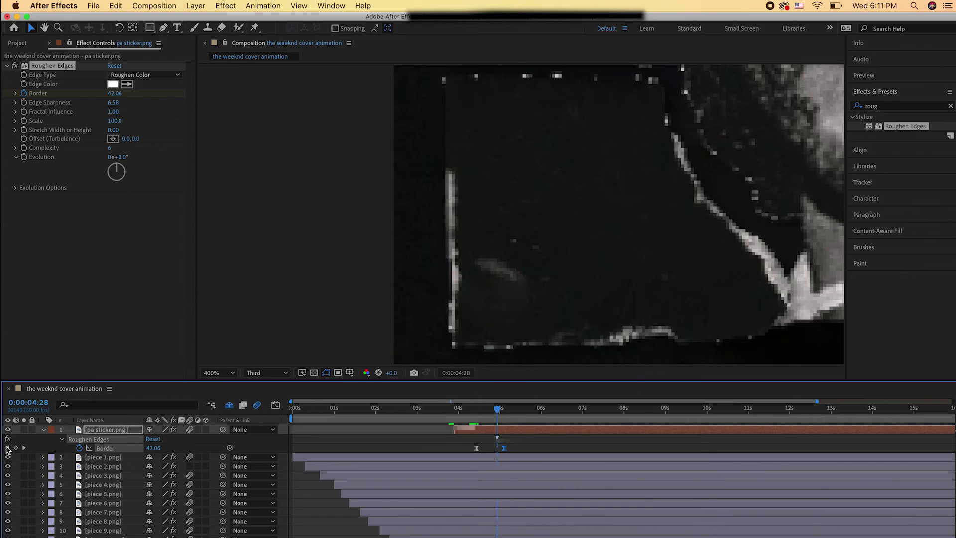
key("space")
Move the pa sticker.png layer to start at about 3.7 s and preview the whole cover at 100% view.
left_click(221, 372)
left_click(224, 394)
left_click_drag(497, 409, 447, 443)
key("bracketleft")
key("space")
key("space")
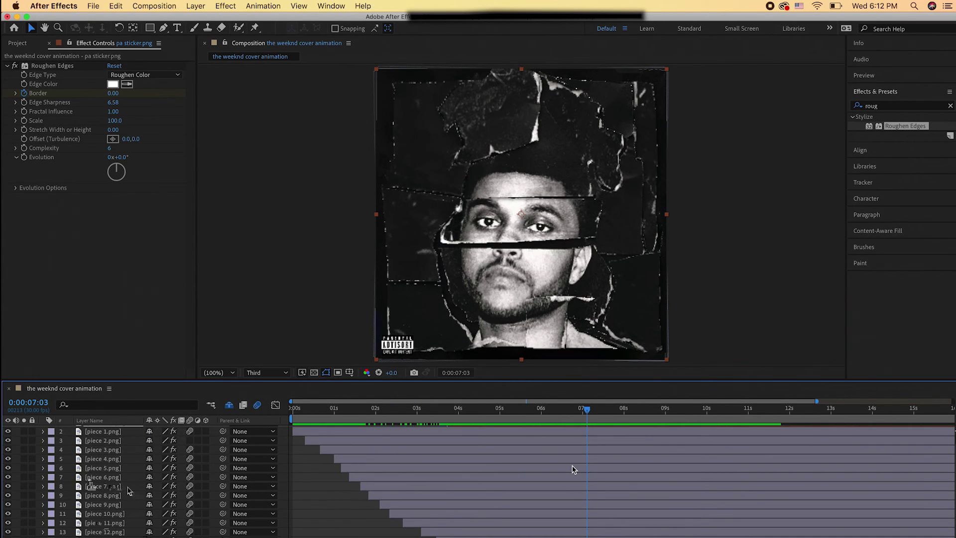
Pre-compose the sticker and all piece layers into a new composition named cover FULL.
key("super+a")
right_click(128, 490)
left_click(160, 504)
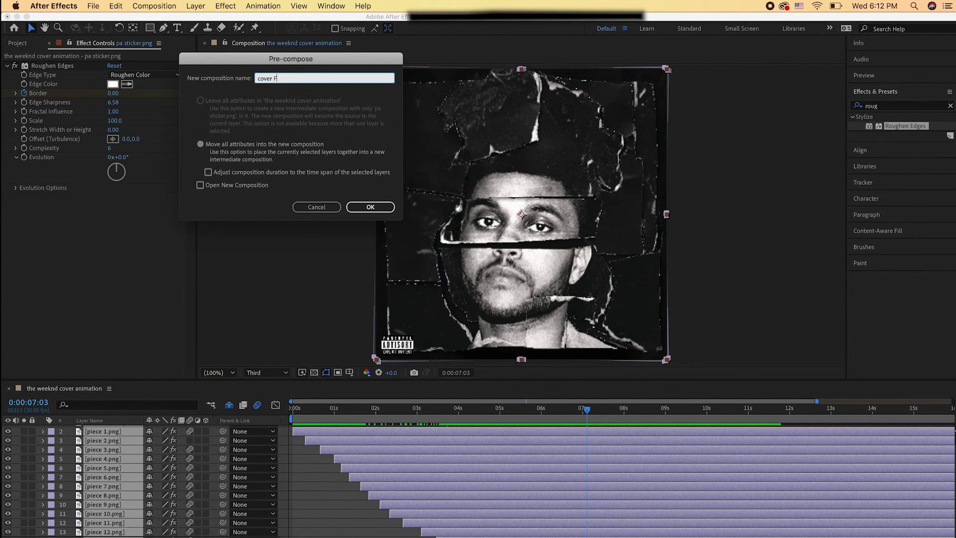
type("cover FULL")
key("Return")
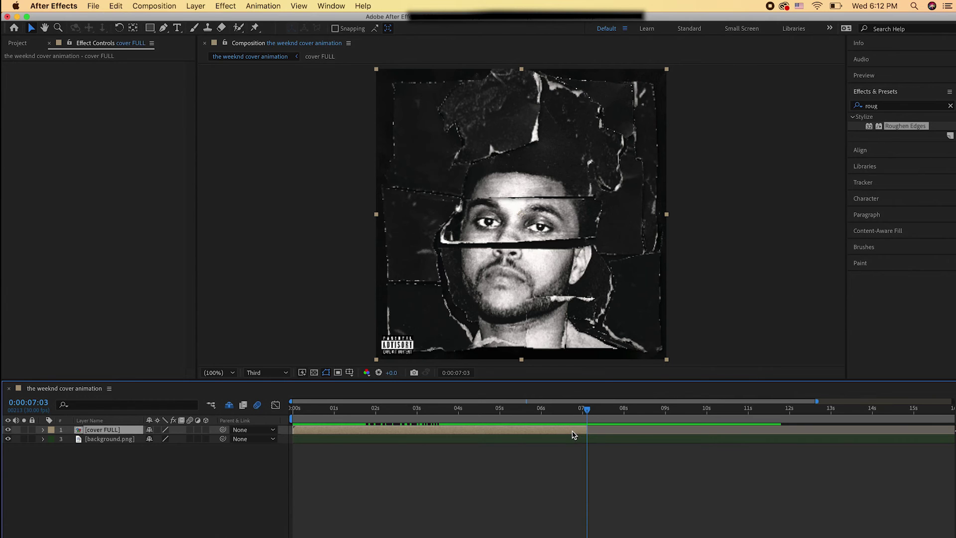
Duplicate the cover FULL layer and time-reverse the upper copy.
key("super+d")
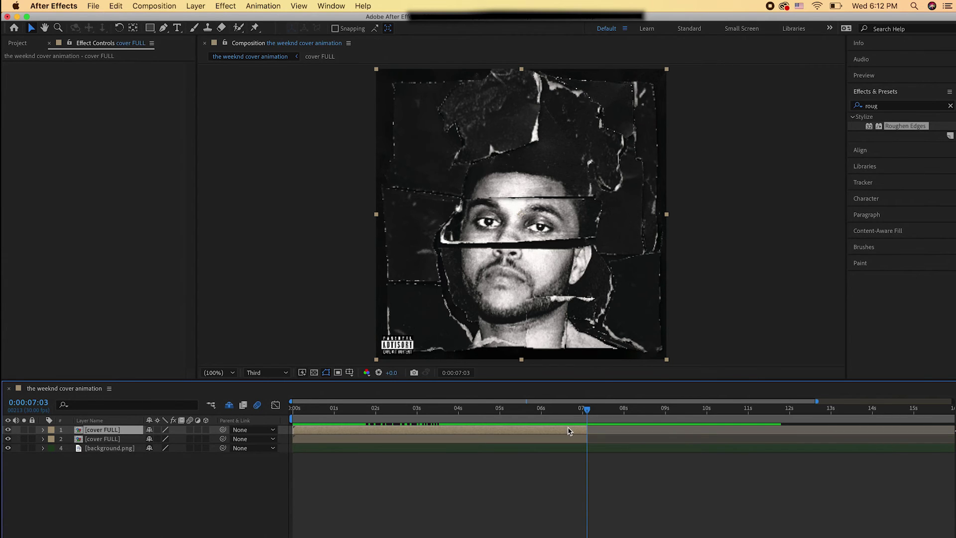
right_click(570, 431)
mouse_move(677, 334)
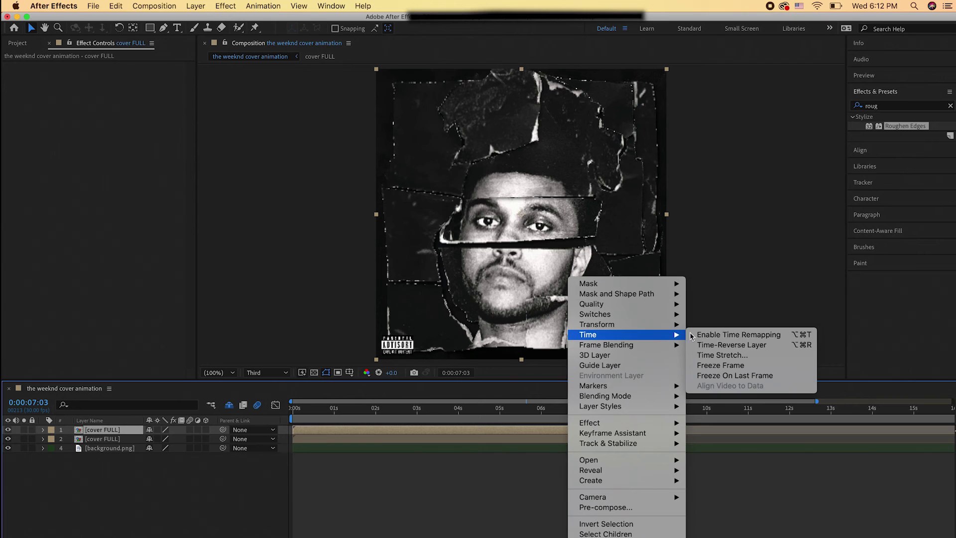
left_click(723, 345)
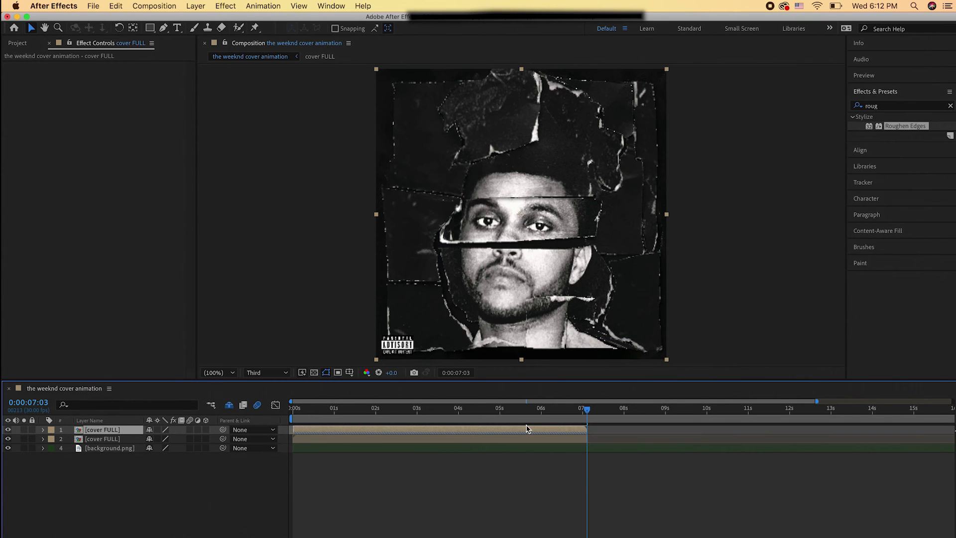
Start the reversed cover FULL copy at 0:00:07:03 and check the join with the original copy at 0:00:07:02.
key("bracketleft")
key("semicolon")
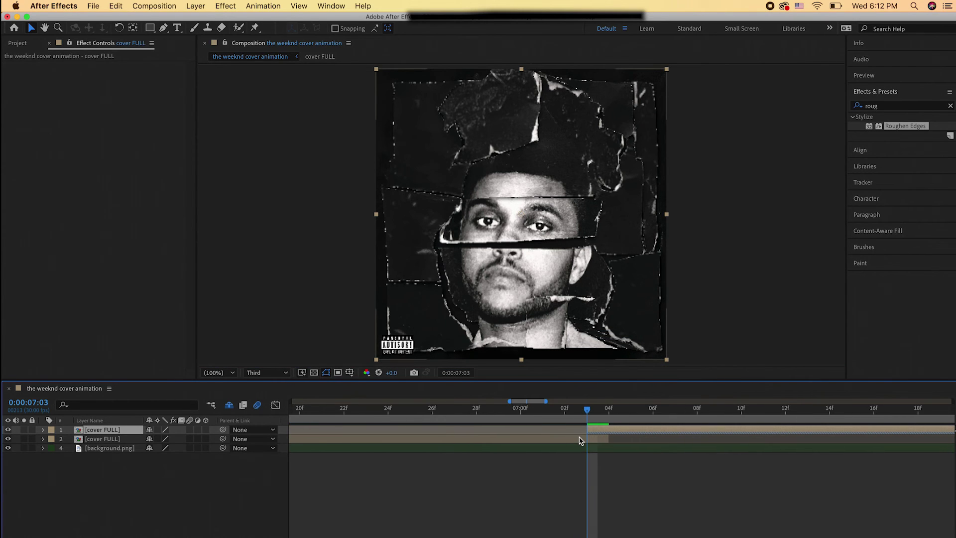
left_click_drag(290, 412, 527, 438)
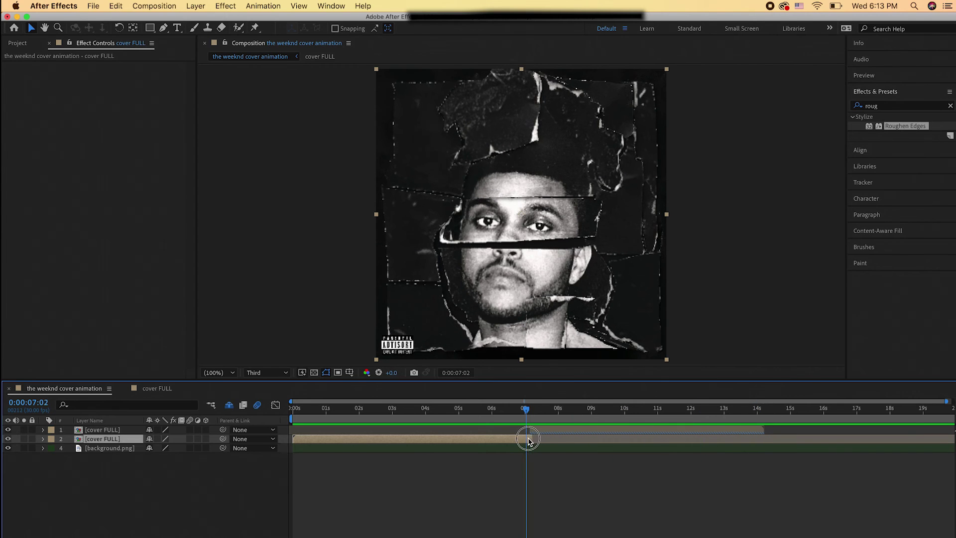
Switch to photo selections.psd in Photoshop and lasso a ragged outline around the yellow THE WEEKND BEAUTY BEHIND THE MADNESS title.
key("semicolon")
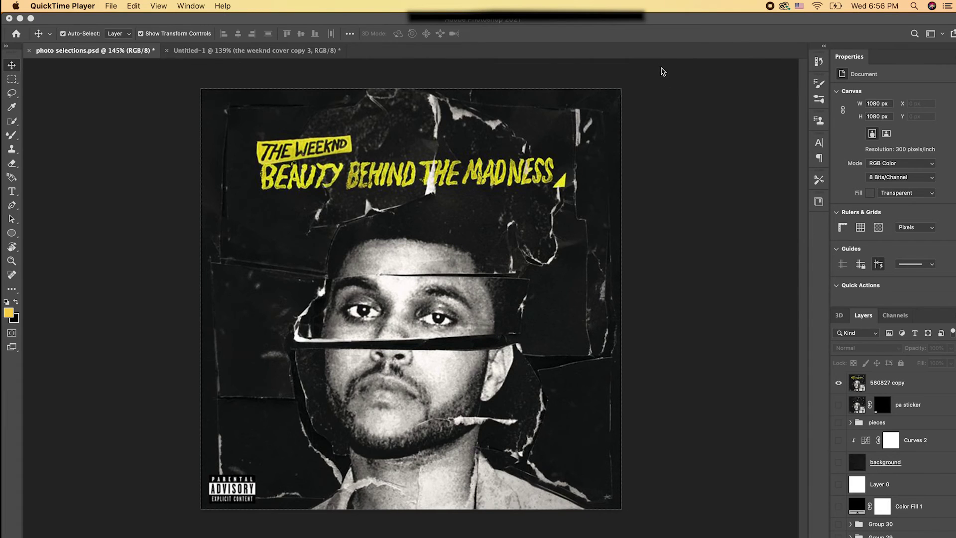
left_click(659, 59)
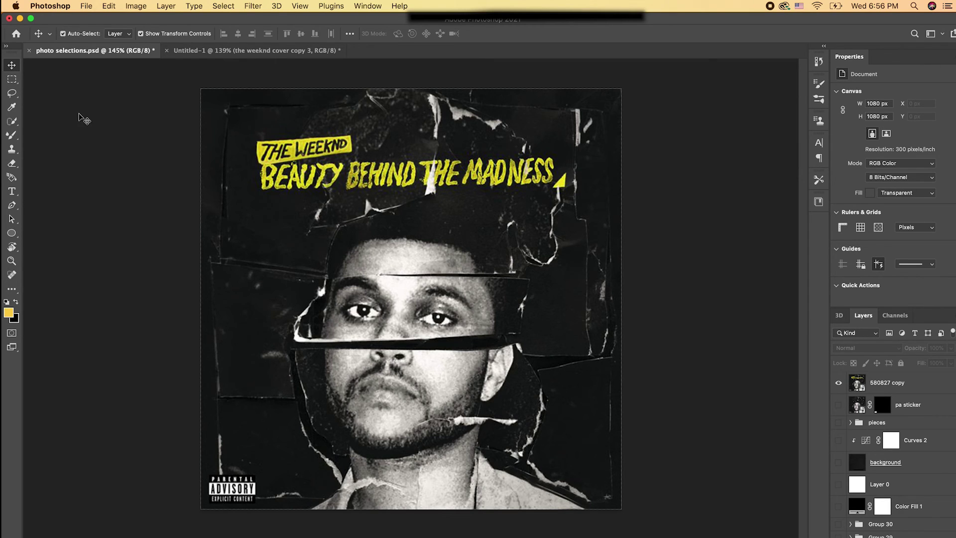
left_click(18, 98)
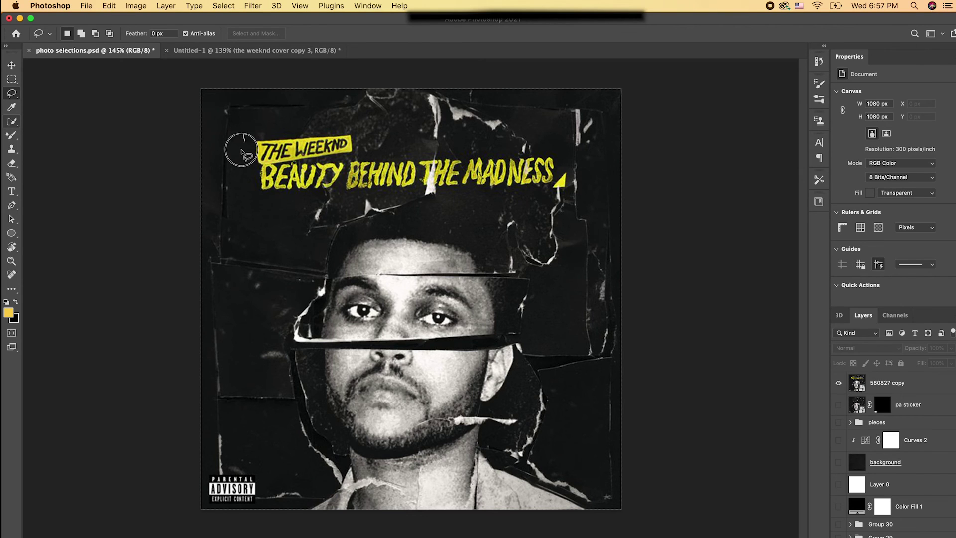
left_click_drag(252, 204, 528, 203)
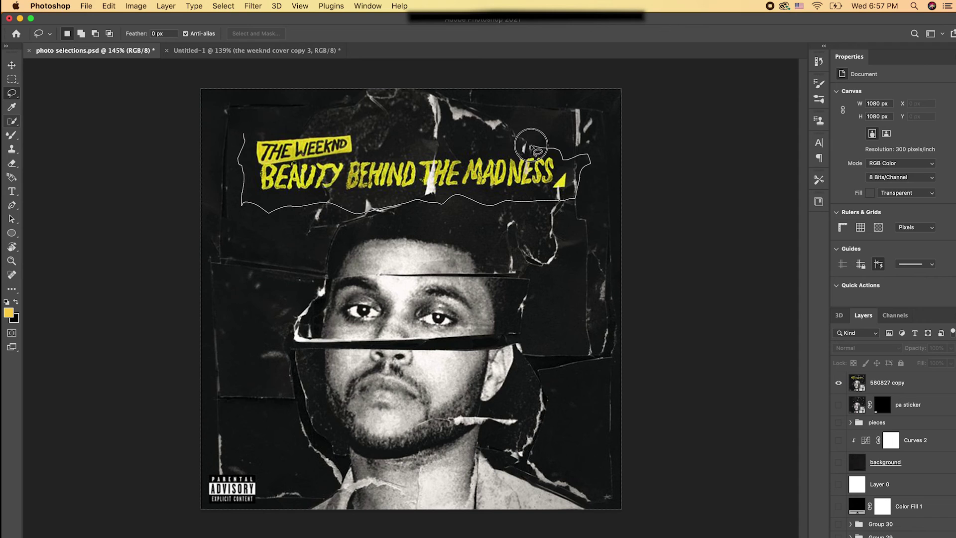
left_click_drag(531, 147, 477, 148)
mouse_move(407, 140)
left_mouse_down()
mouse_move(363, 146)
mouse_move(366, 119)
mouse_move(337, 124)
left_mouse_up()
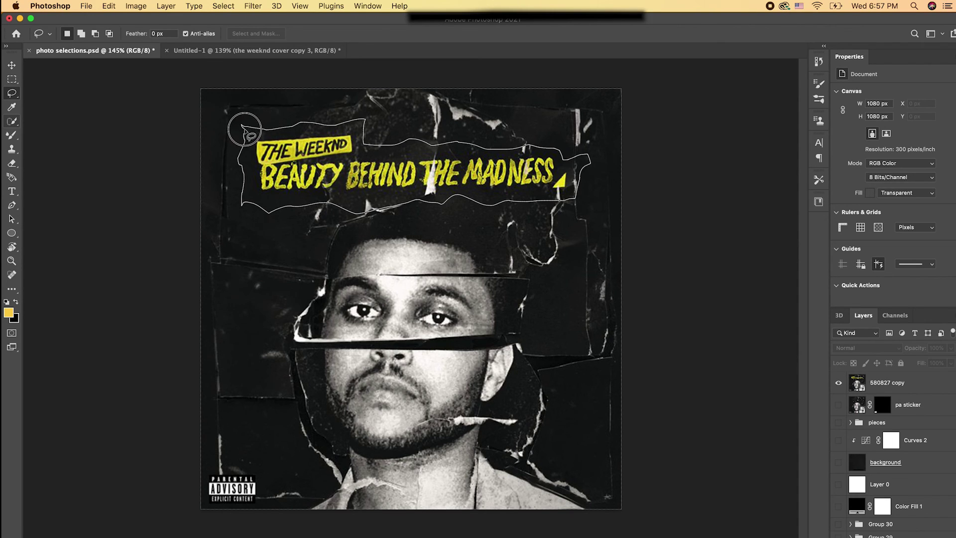
left_click_drag(243, 132, 242, 127)
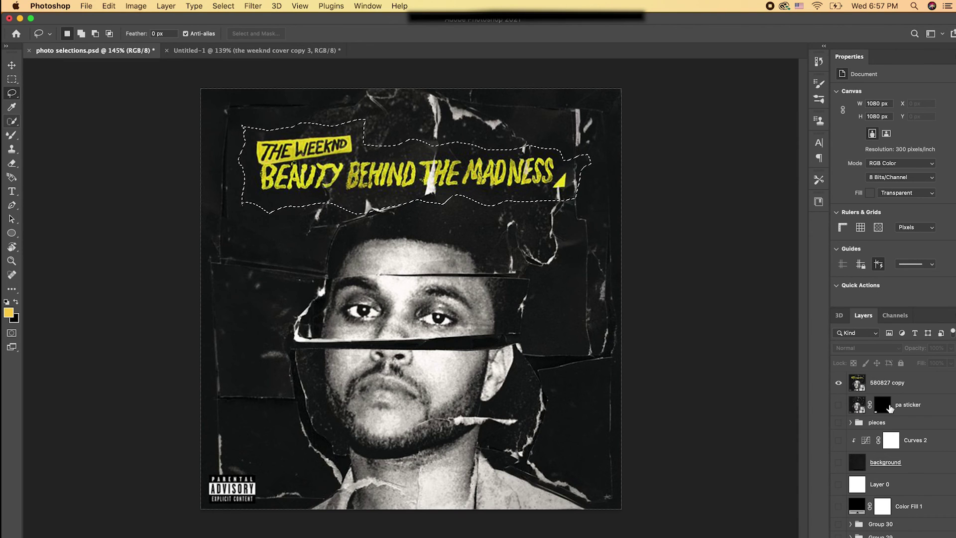
Mask the 580827 copy layer to the title selection and move the cutout down towards the middle of the canvas.
left_click(877, 385)
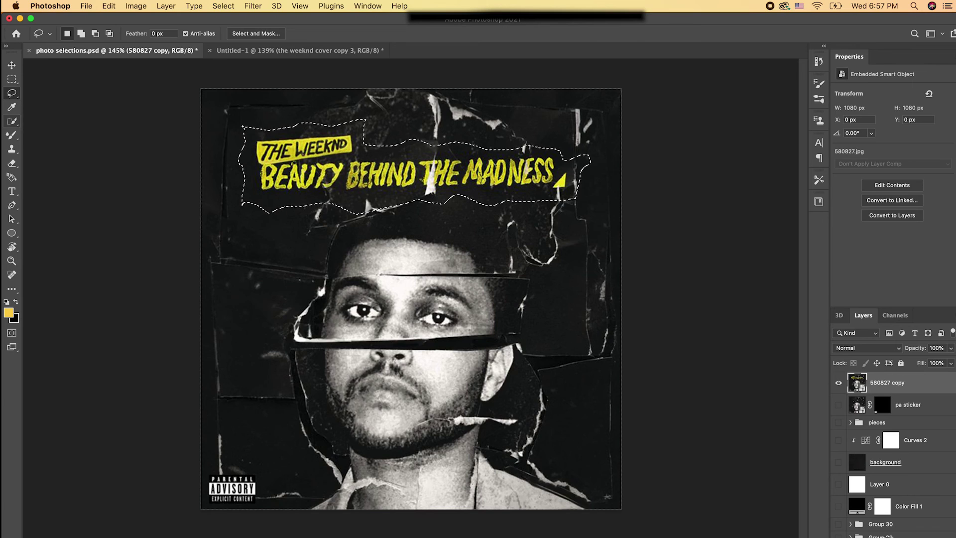
left_click(893, 537)
key("v")
left_click_drag(432, 145, 431, 253)
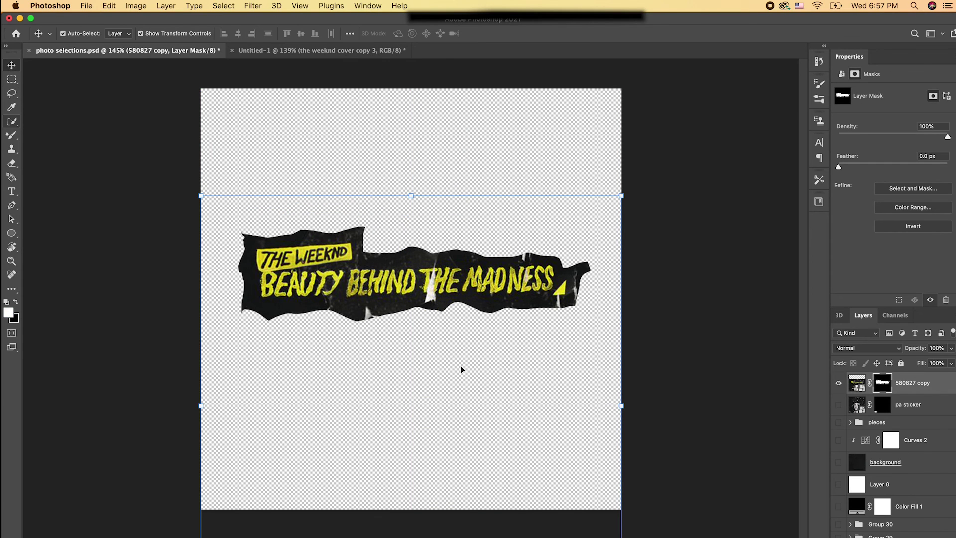
left_click(464, 374)
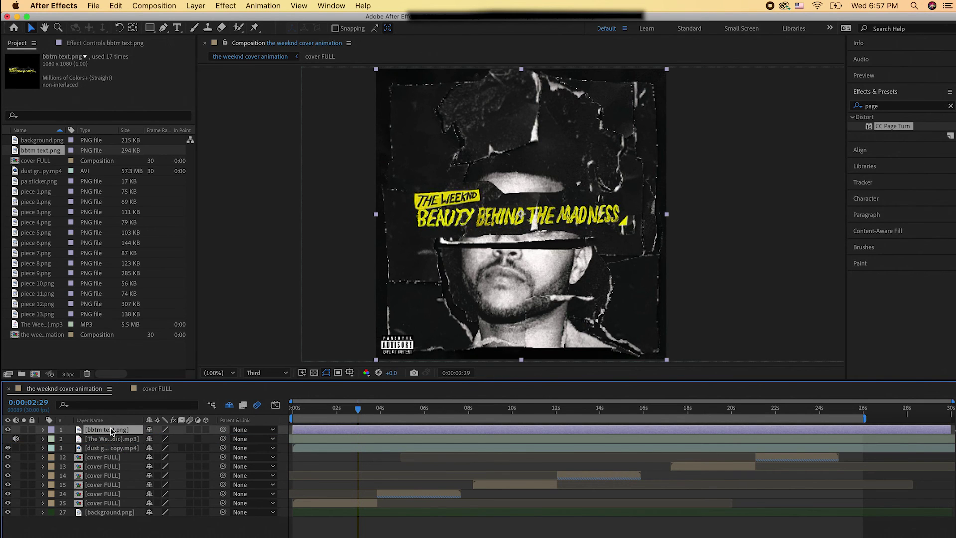
In After Effects, solo the bbtm text.png layer and apply the Roughen Edges effect to it.
left_click(25, 430)
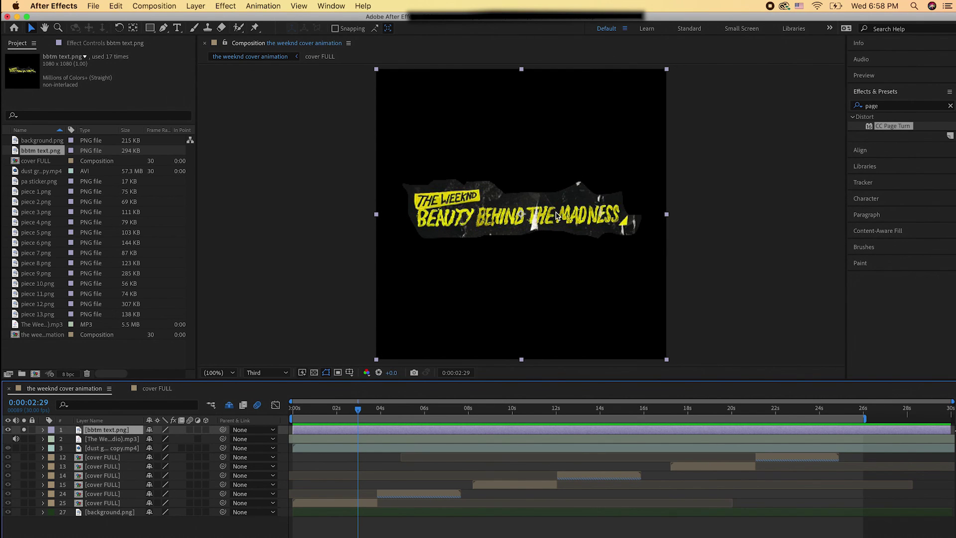
left_click(105, 43)
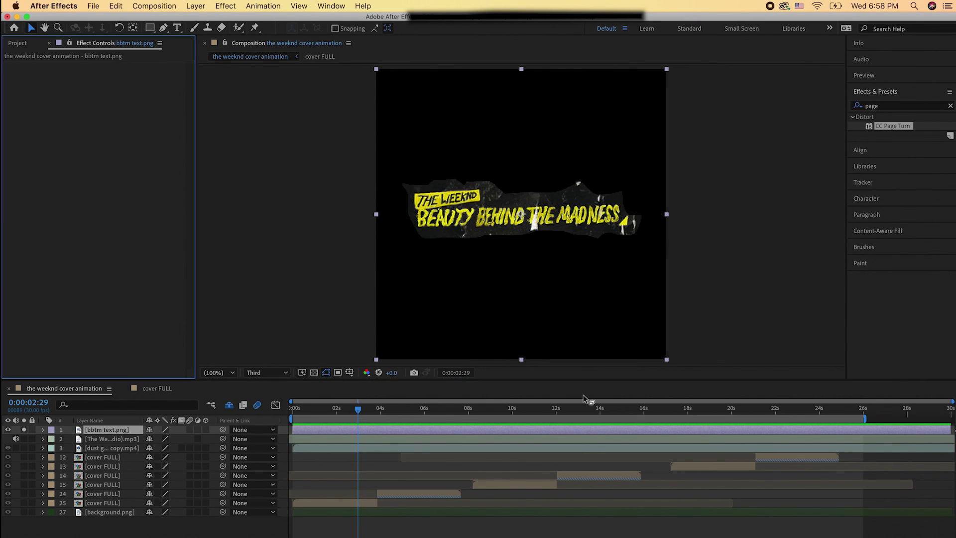
left_click(943, 107)
left_click(951, 106)
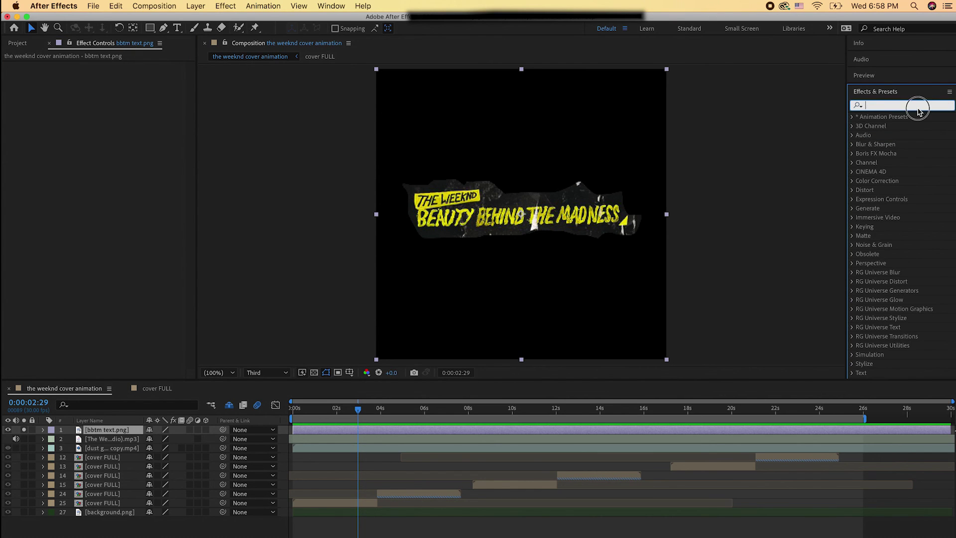
type("roug")
double_click(931, 127)
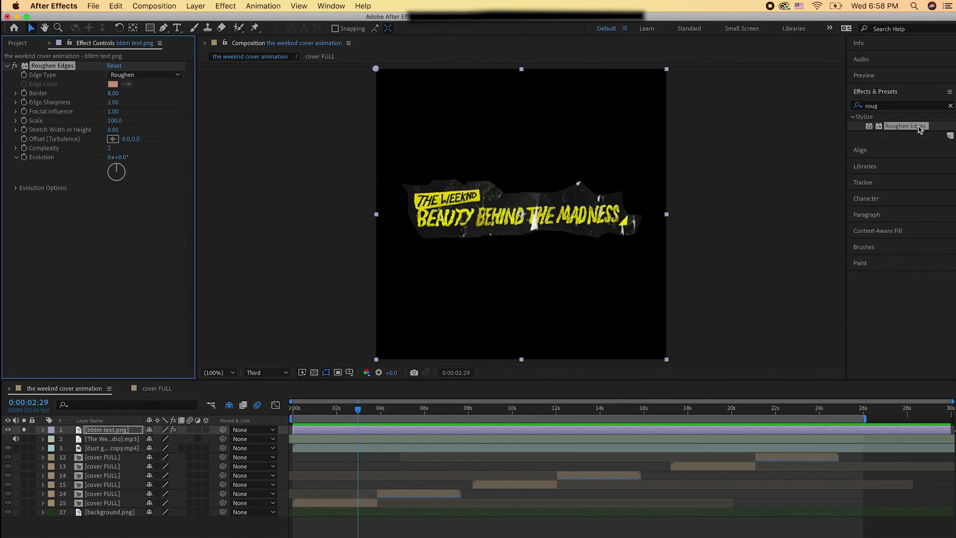
Set the Roughen Edges edge type to Roughen Color and its edge color to white.
left_click(152, 75)
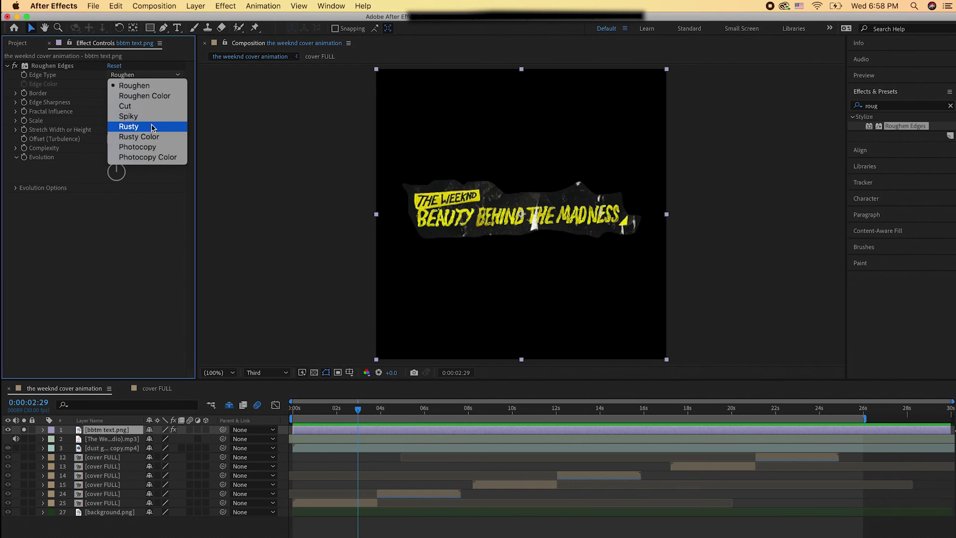
left_click(115, 91)
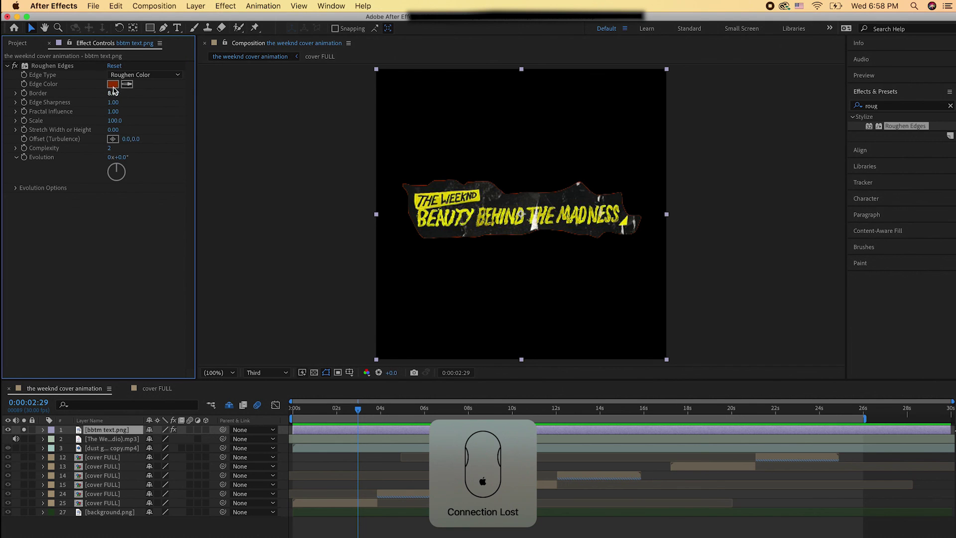
left_click_drag(112, 267, 1, 239)
key("Return")
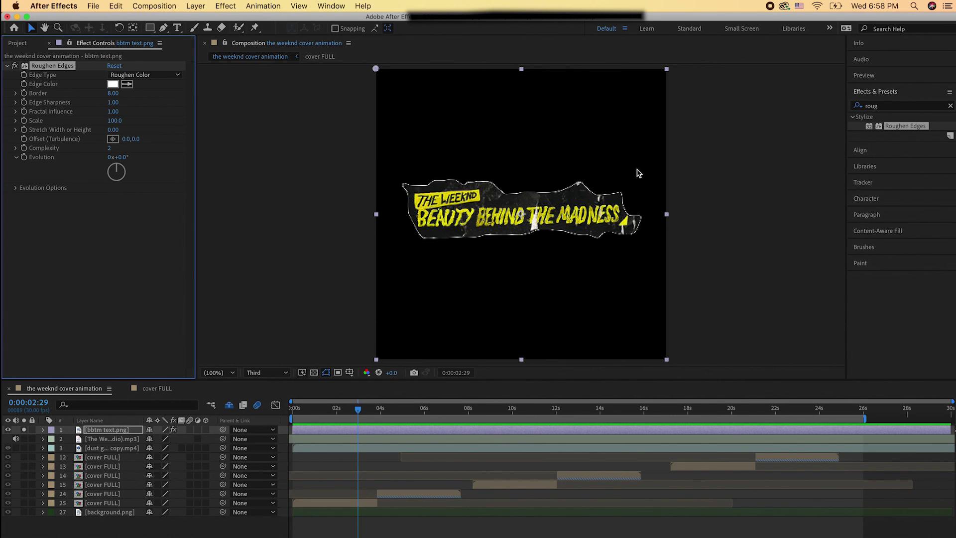
Add a Drop Shadow to the bbtm text.png layer at Full preview resolution and turn off the layer's solo.
scroll(638, 172, "up", 2)
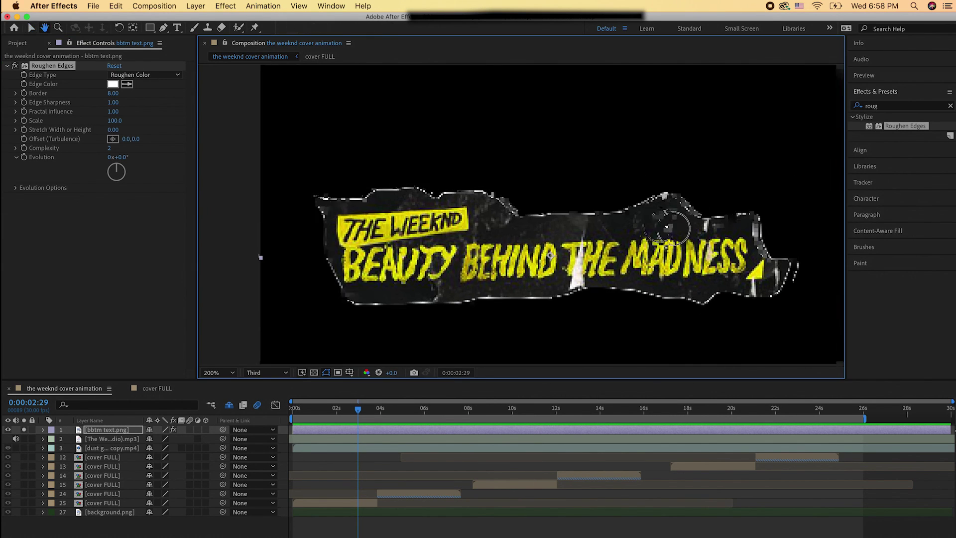
left_click(266, 372)
double_click(876, 106)
type("drop")
left_click_drag(903, 236, 116, 222)
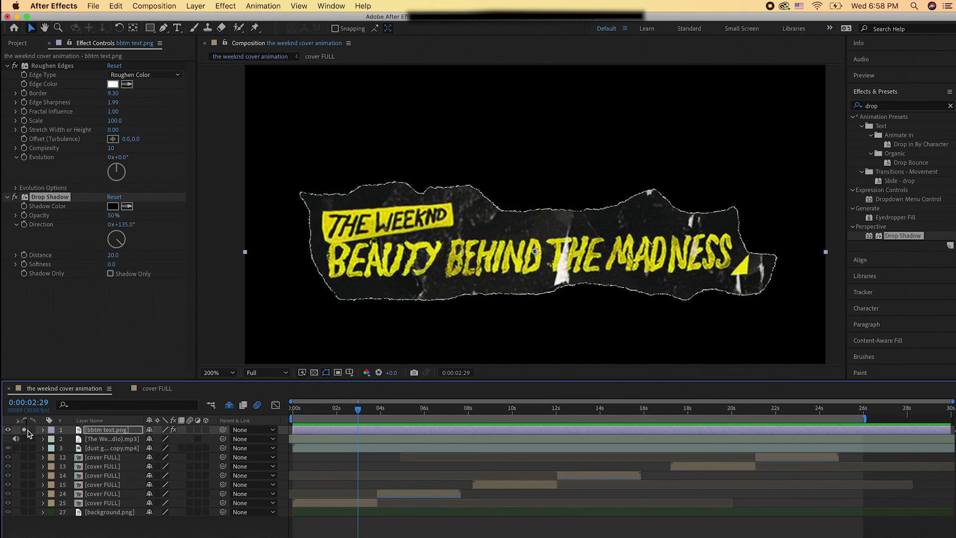
left_click(24, 429)
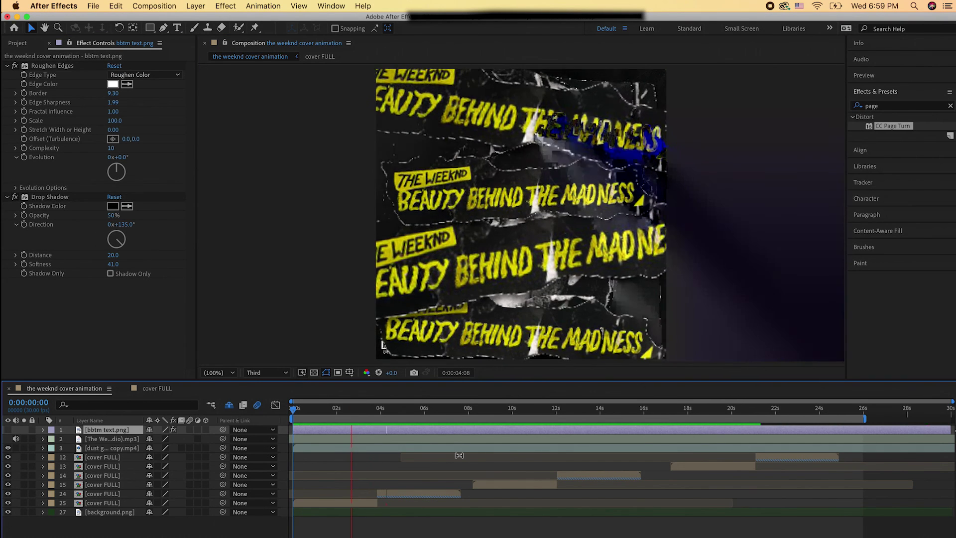